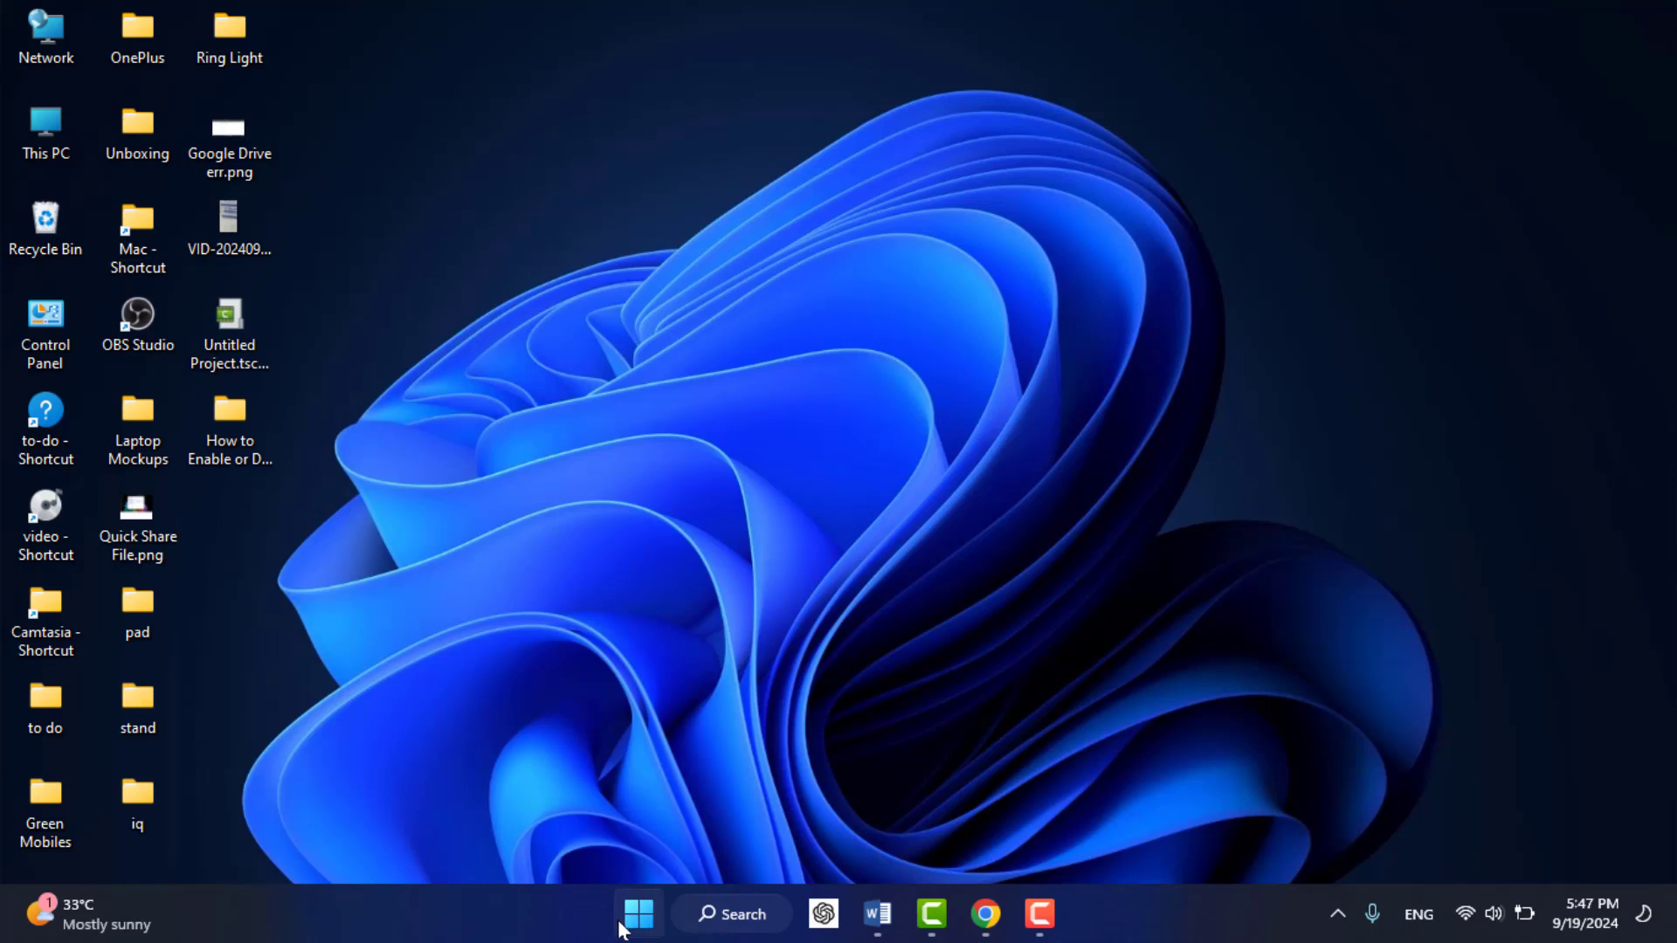
Refresh the desktop
right_click(923, 280)
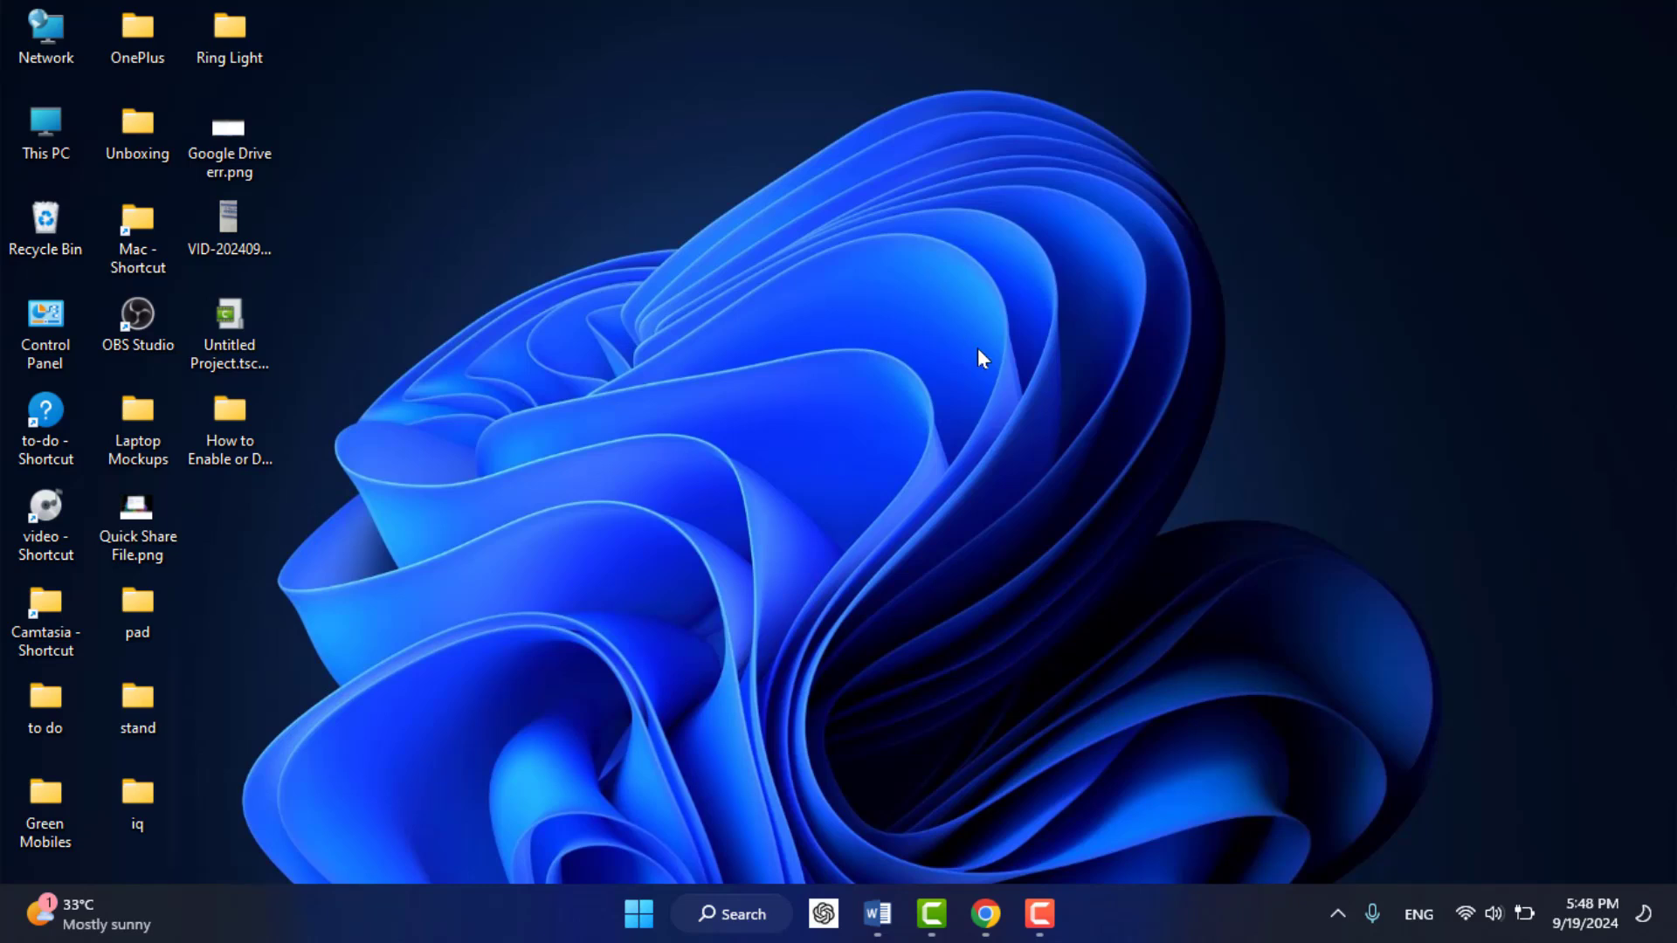
click(1003, 395)
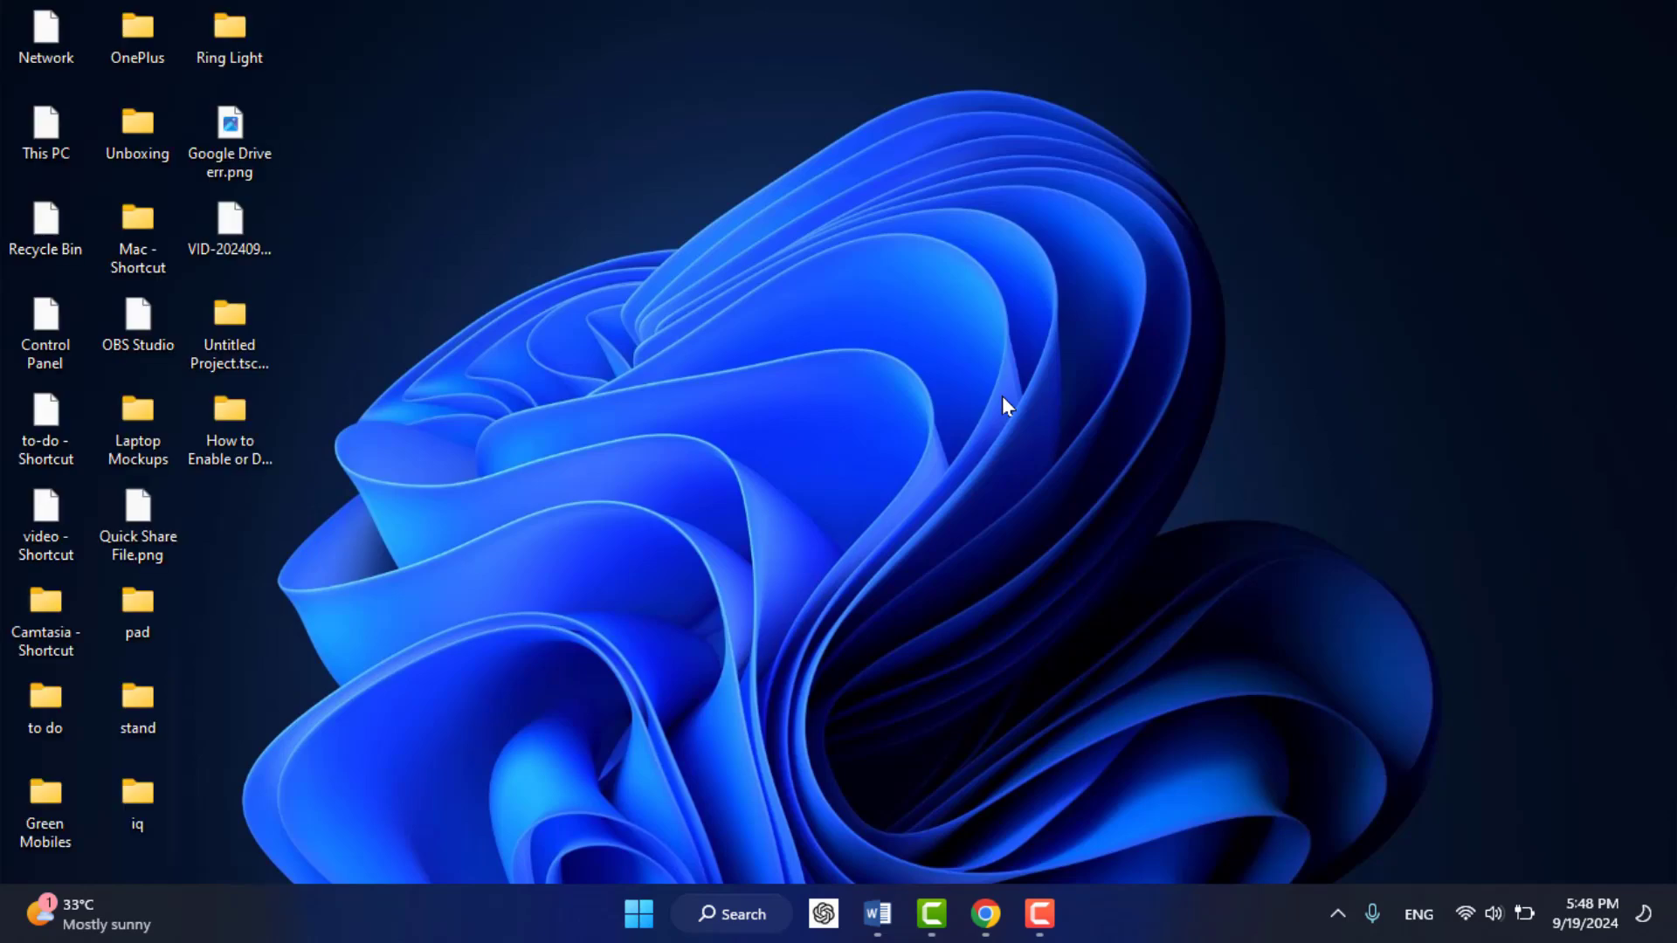
Open the system's other troubleshooters in Settings, run the Windows Update troubleshooter and close its window
key(super+i)
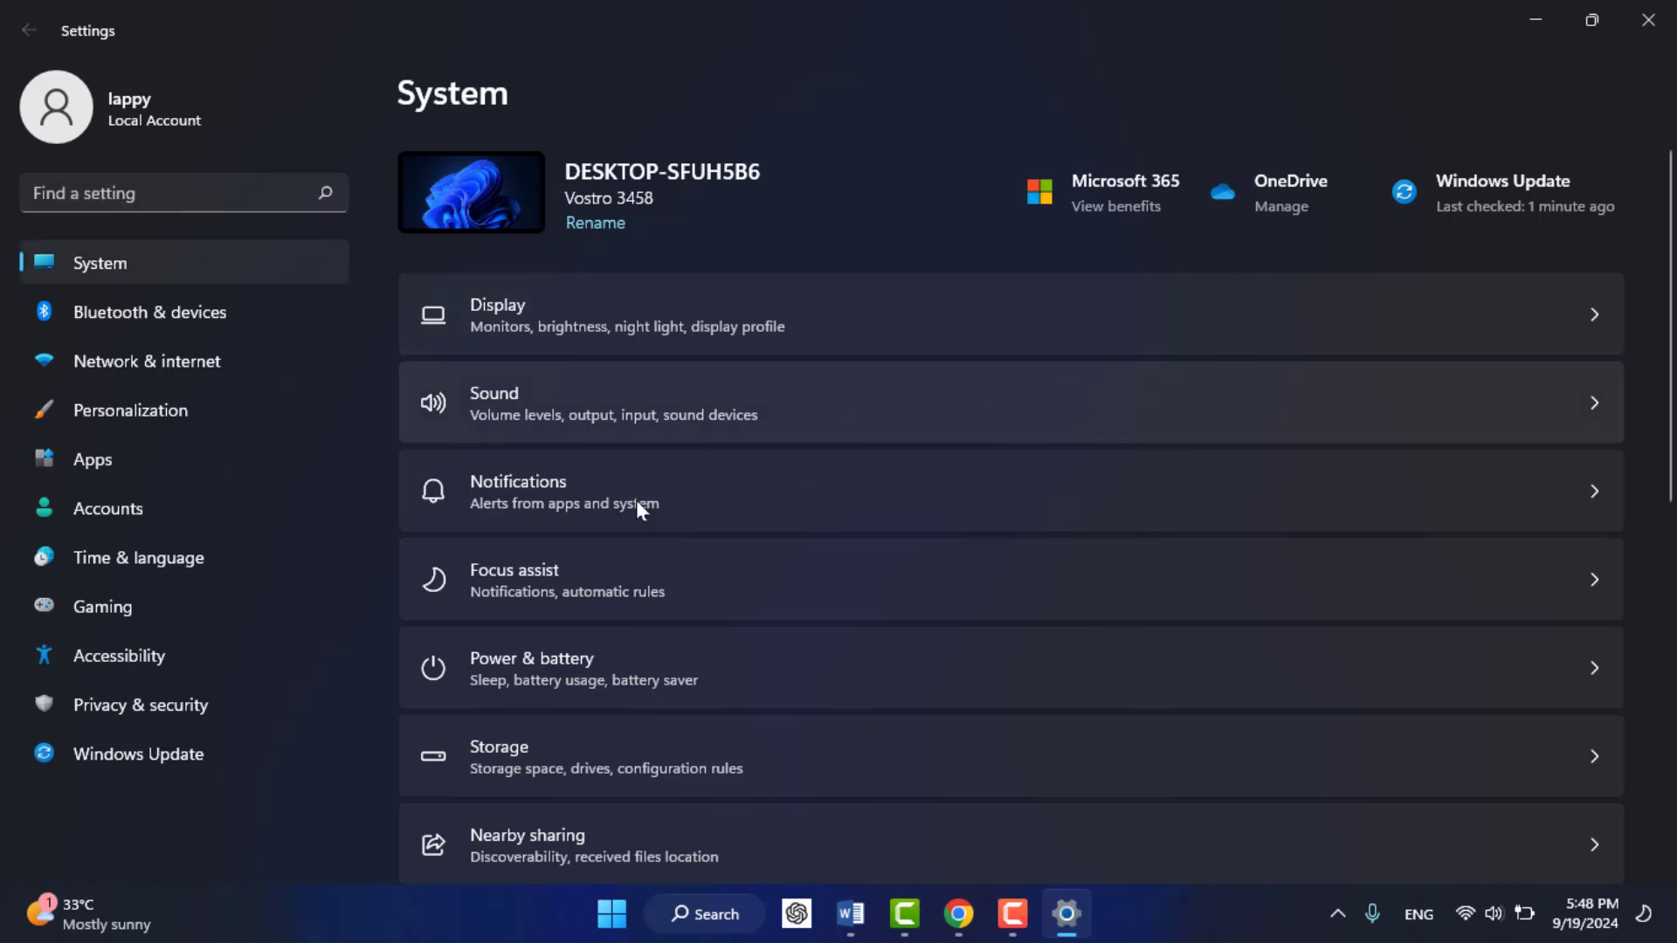
scroll(640, 509, down, 5)
scroll(642, 511, down, 1)
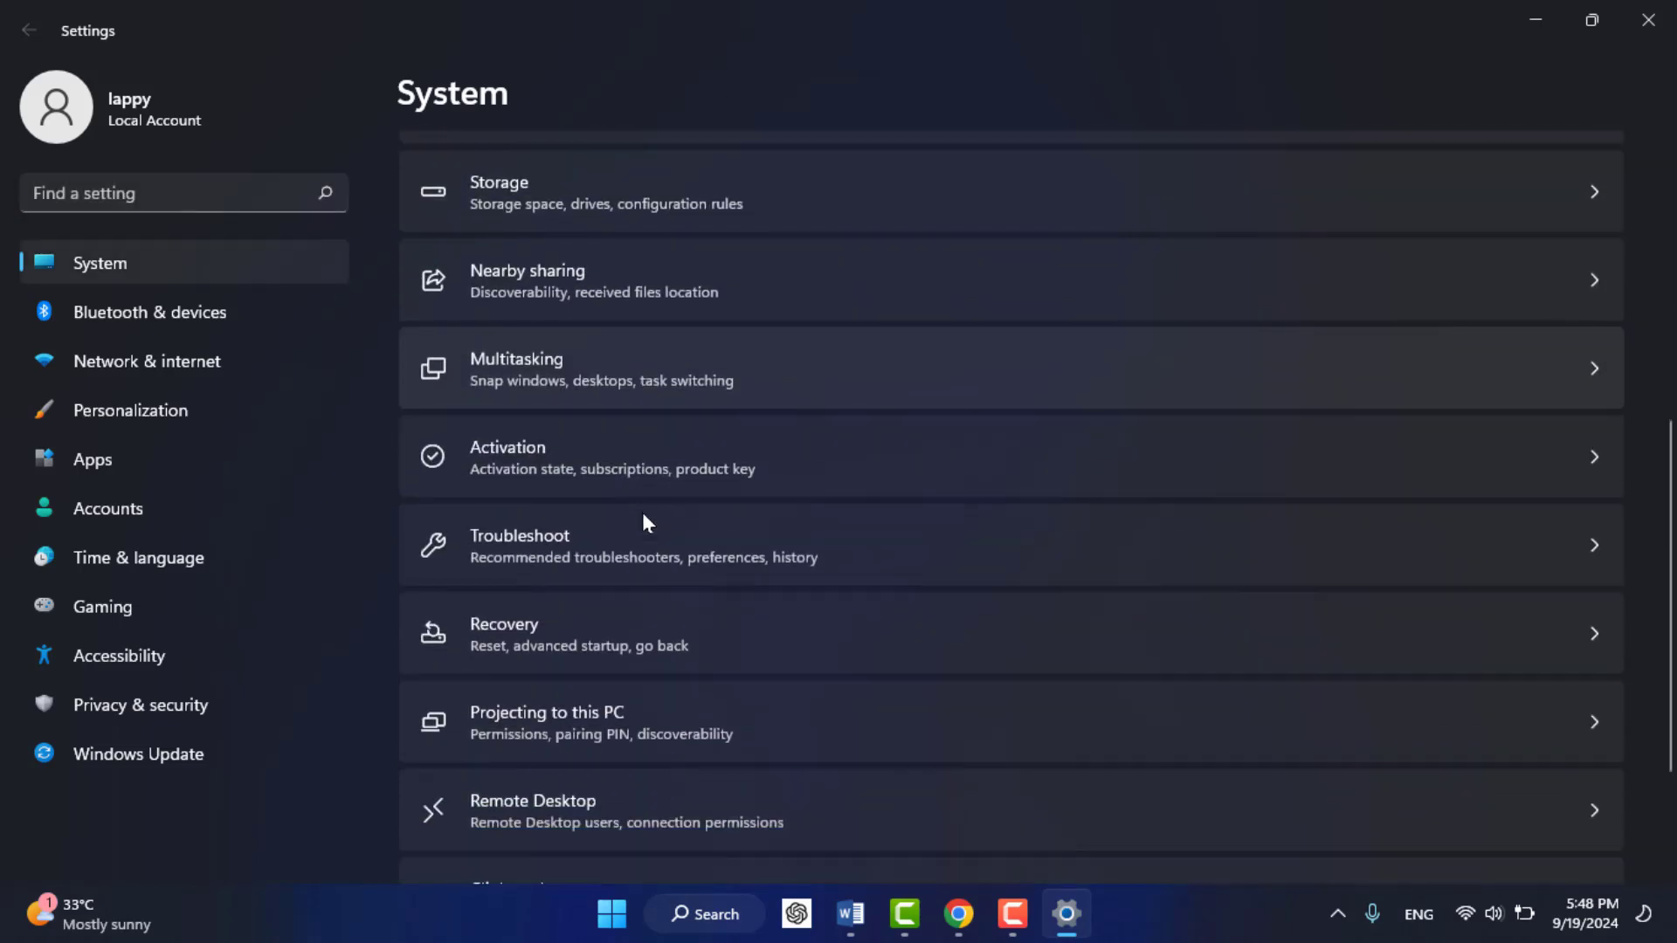
click(641, 547)
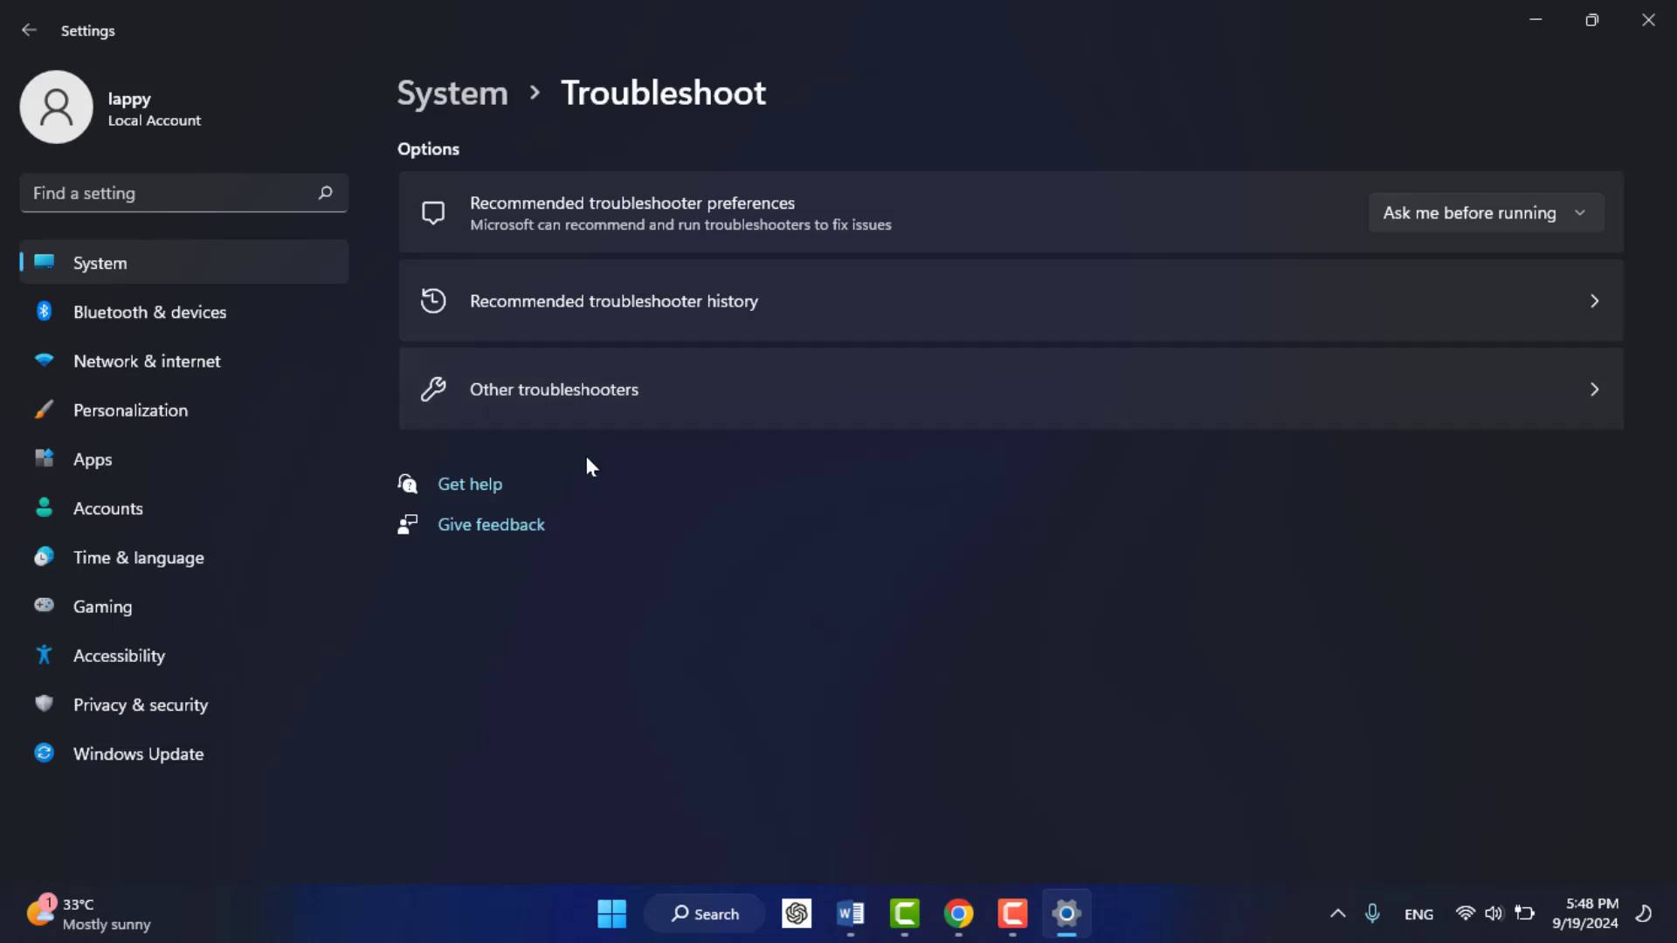
click(577, 406)
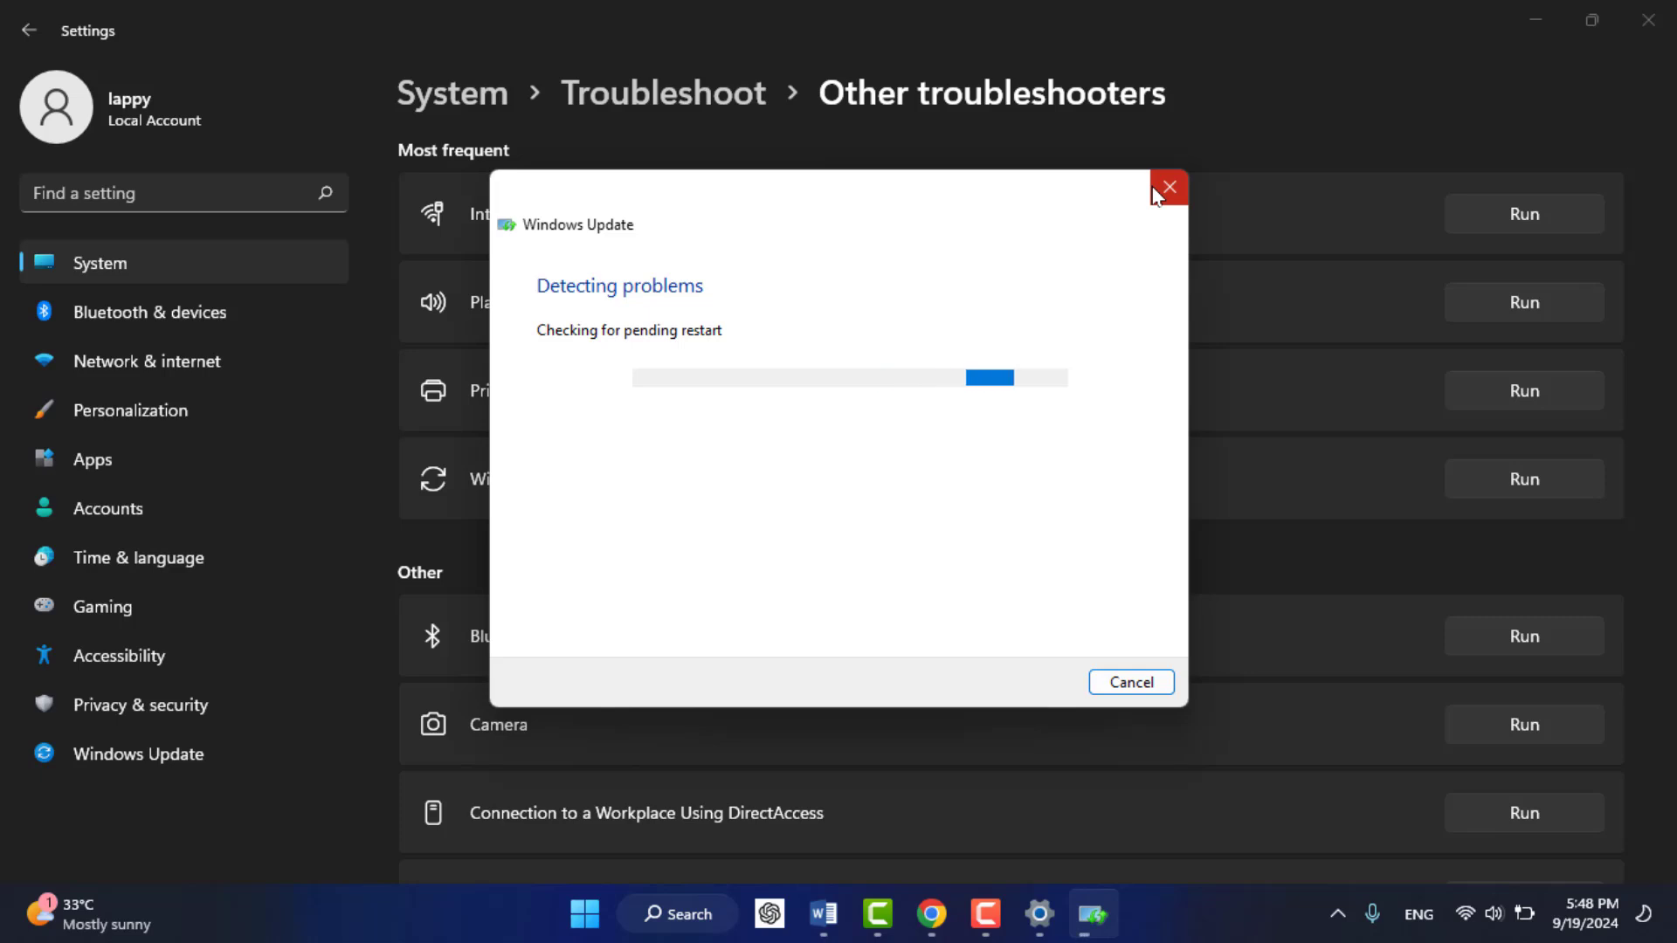
click(1155, 194)
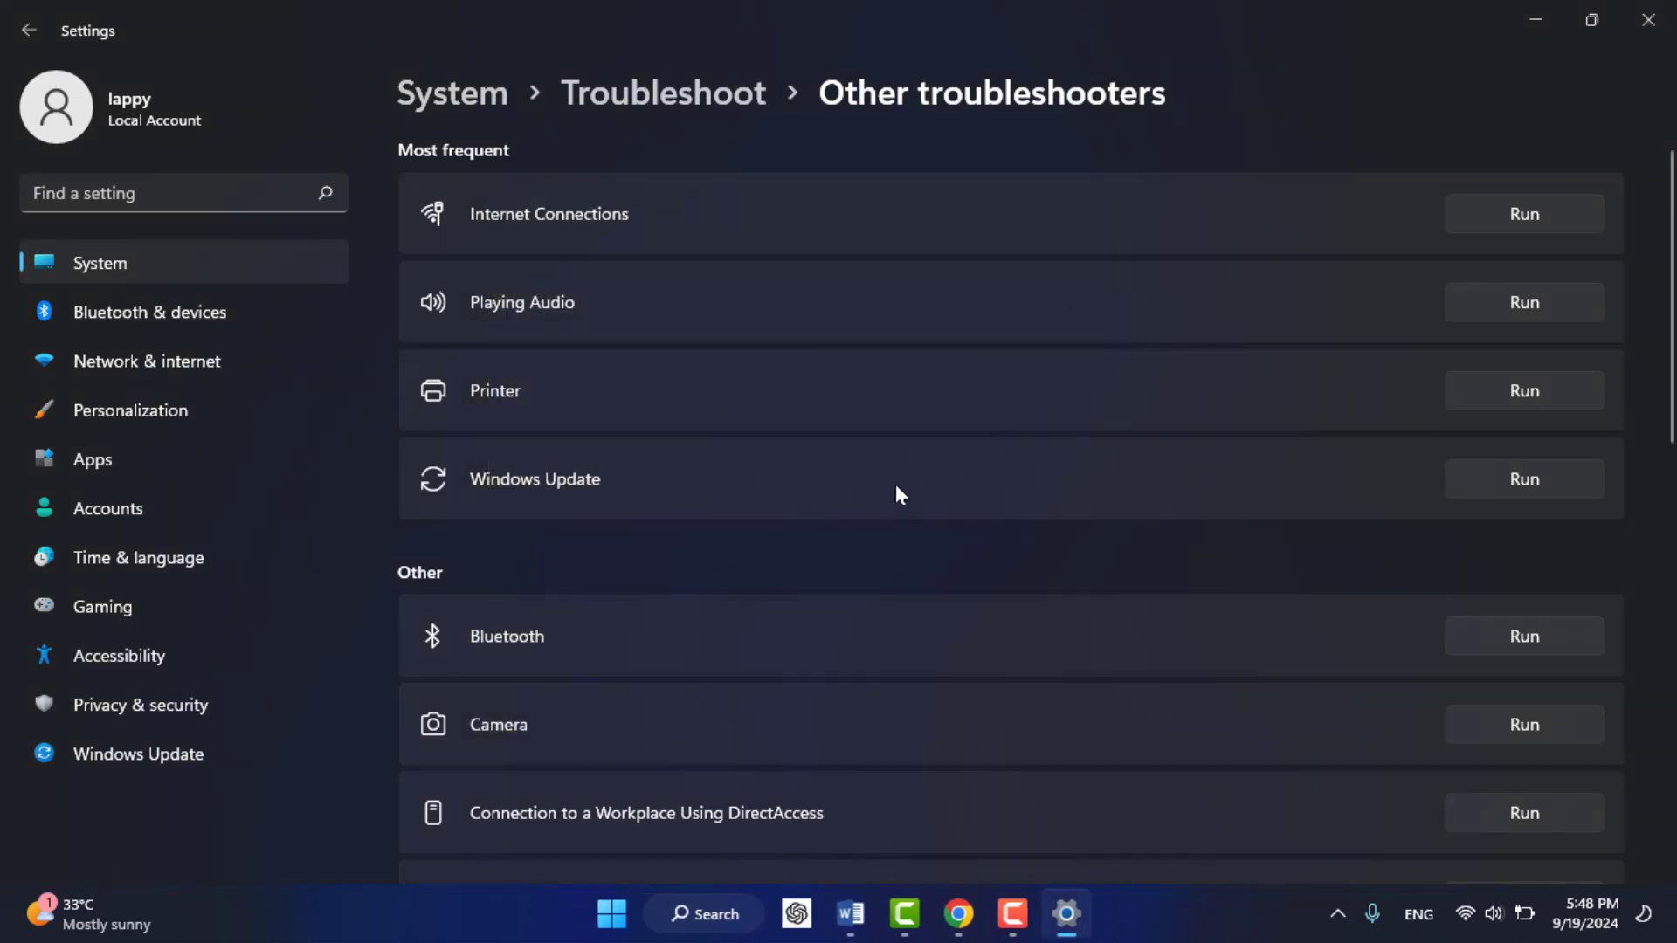
Run the Windows Store Apps troubleshooter, closing its window and Settings when done
scroll(896, 486, down, 5)
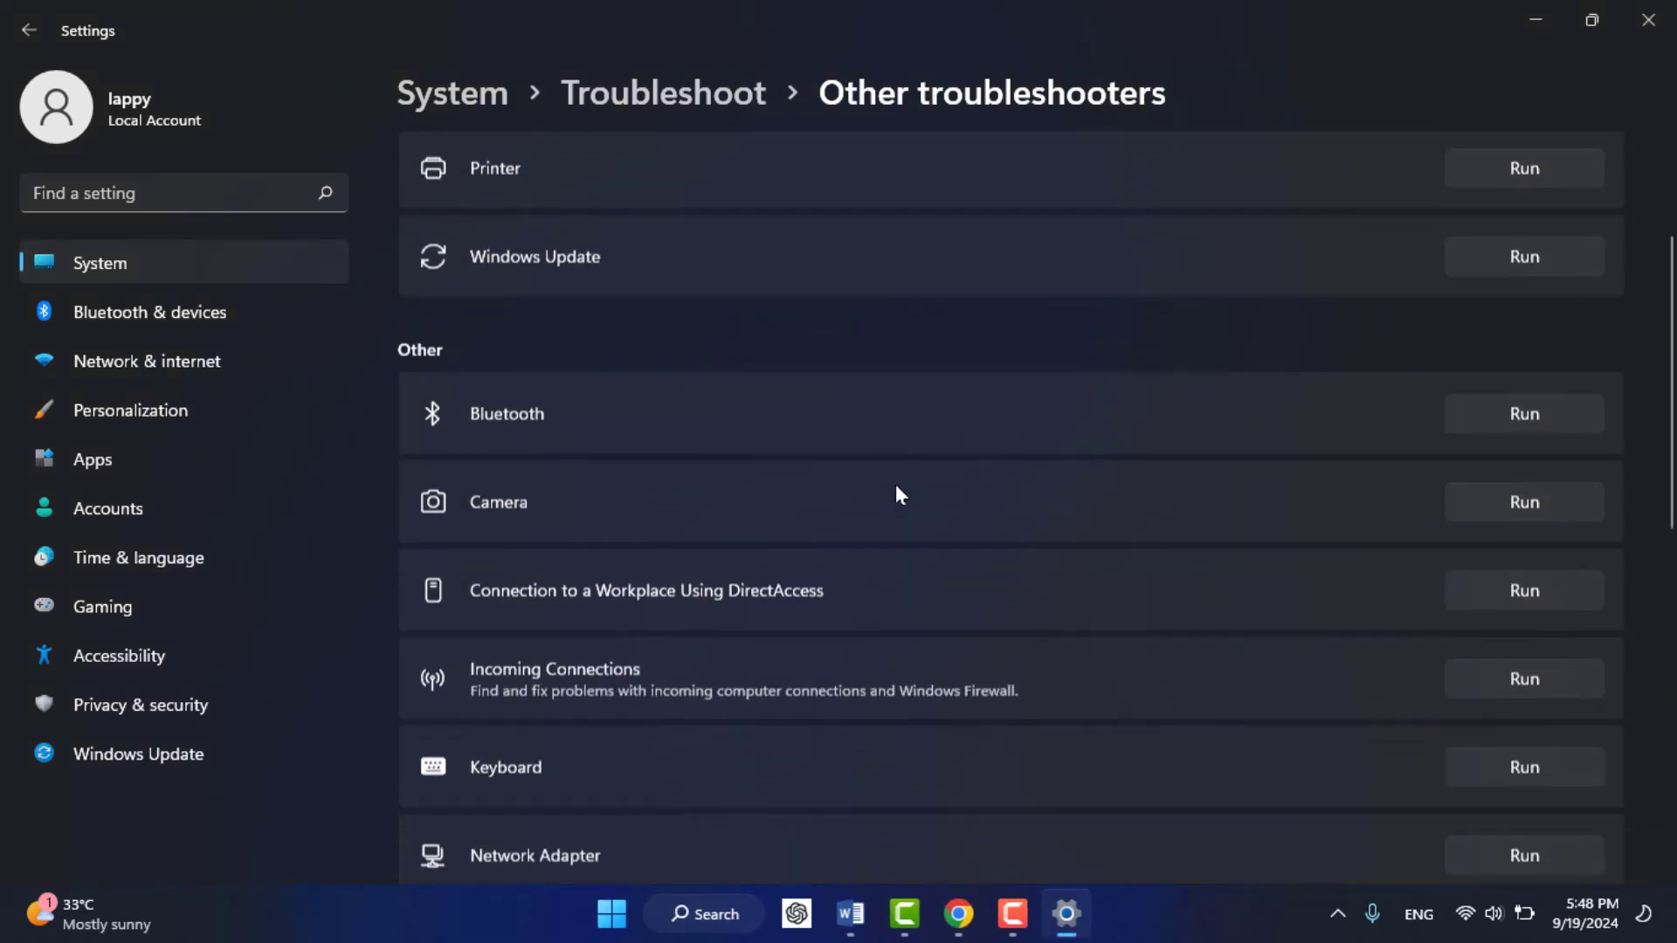
scroll(897, 487, down, 3)
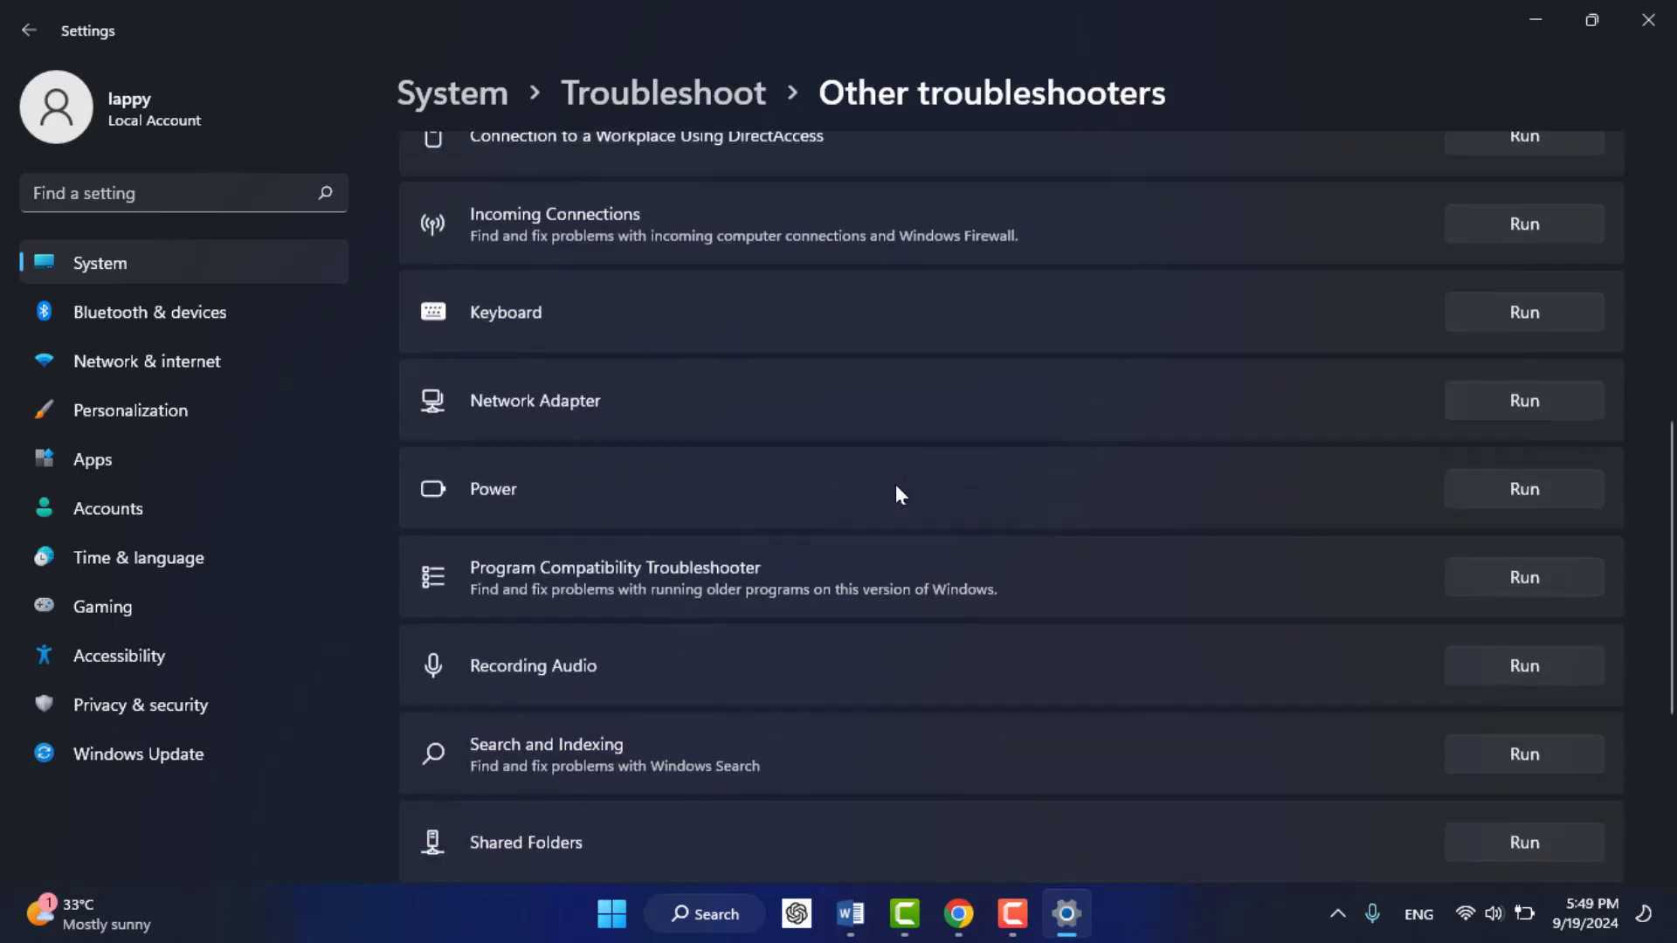
scroll(896, 487, down, 1)
scroll(901, 494, down, 3)
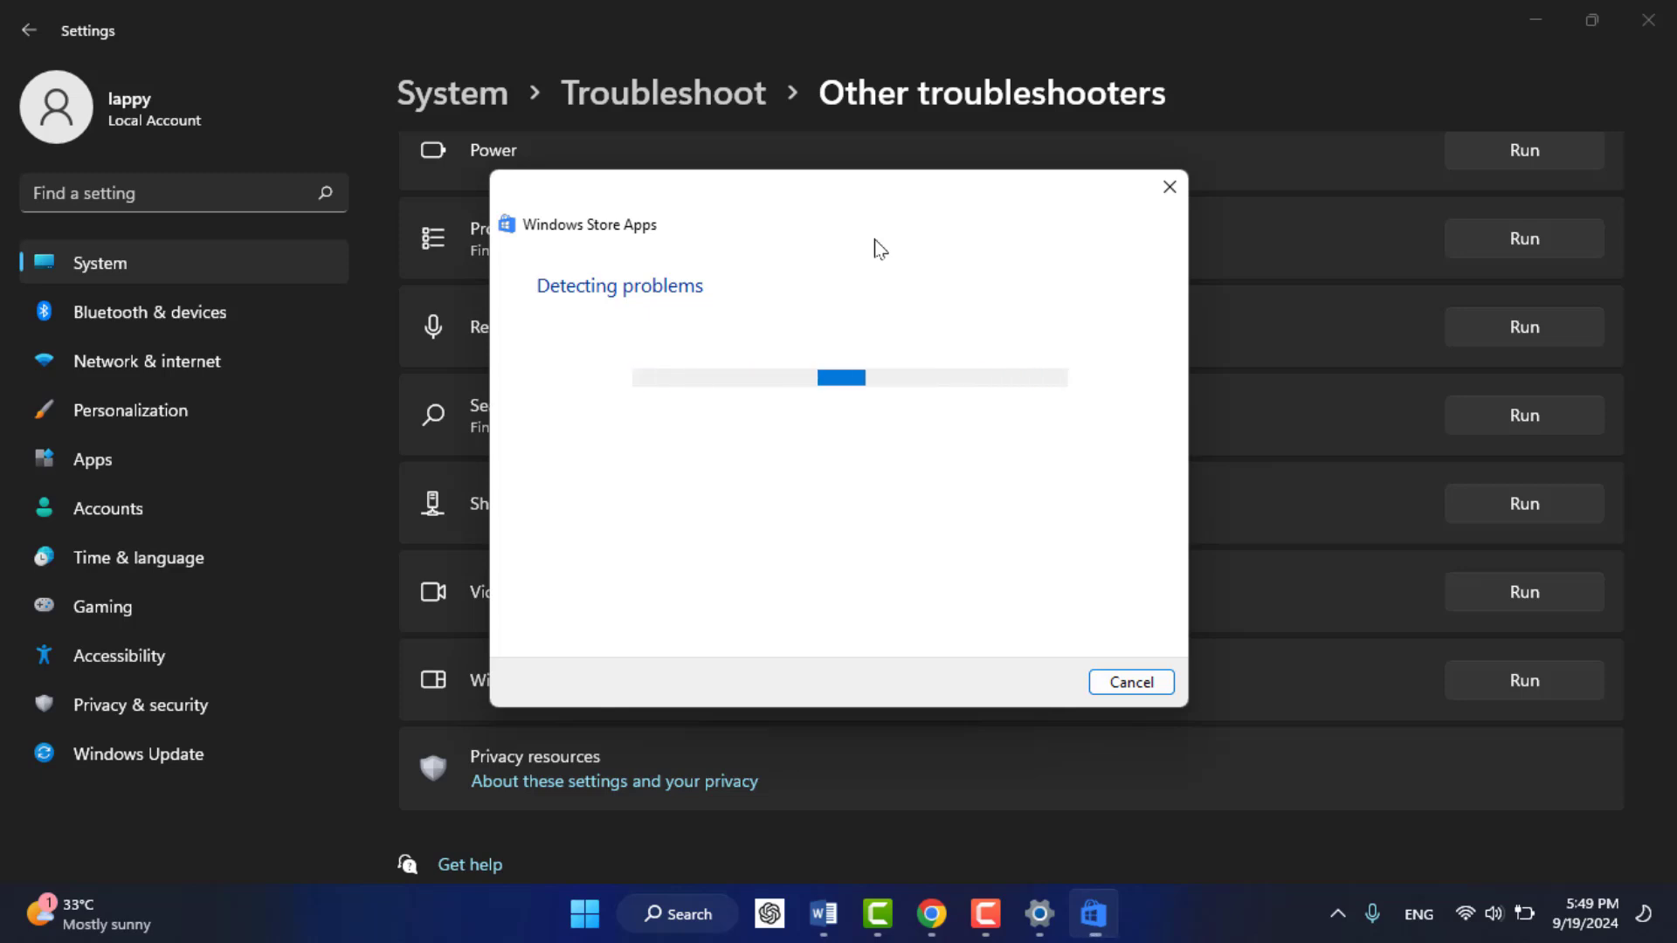
click(1186, 200)
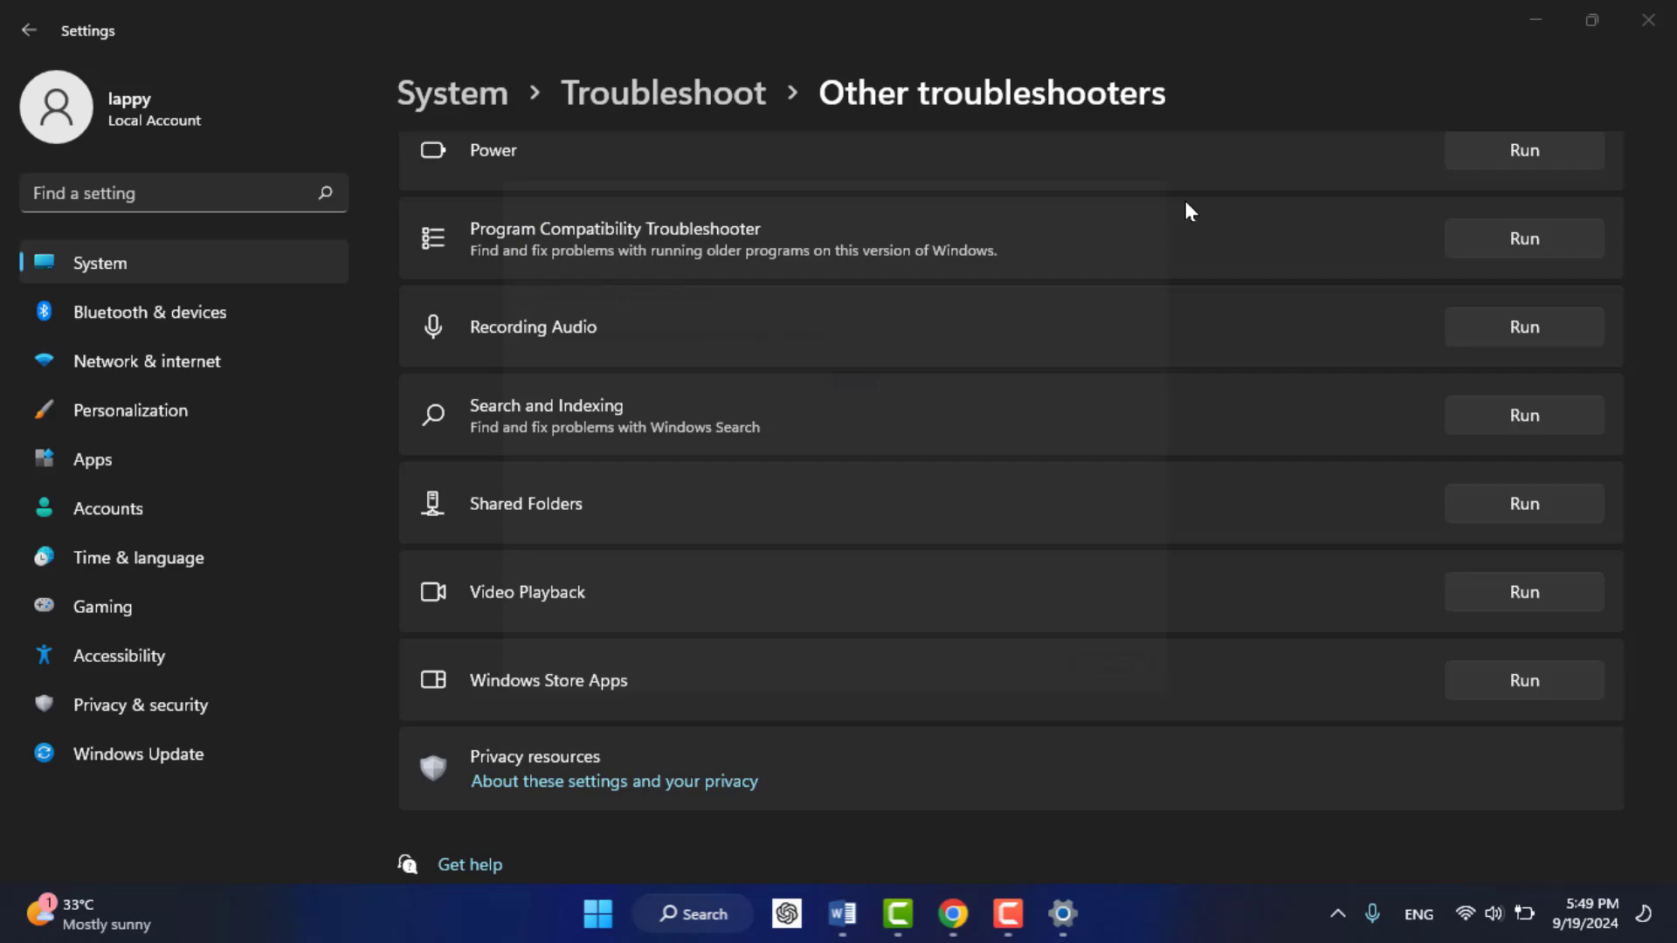
click(1658, 22)
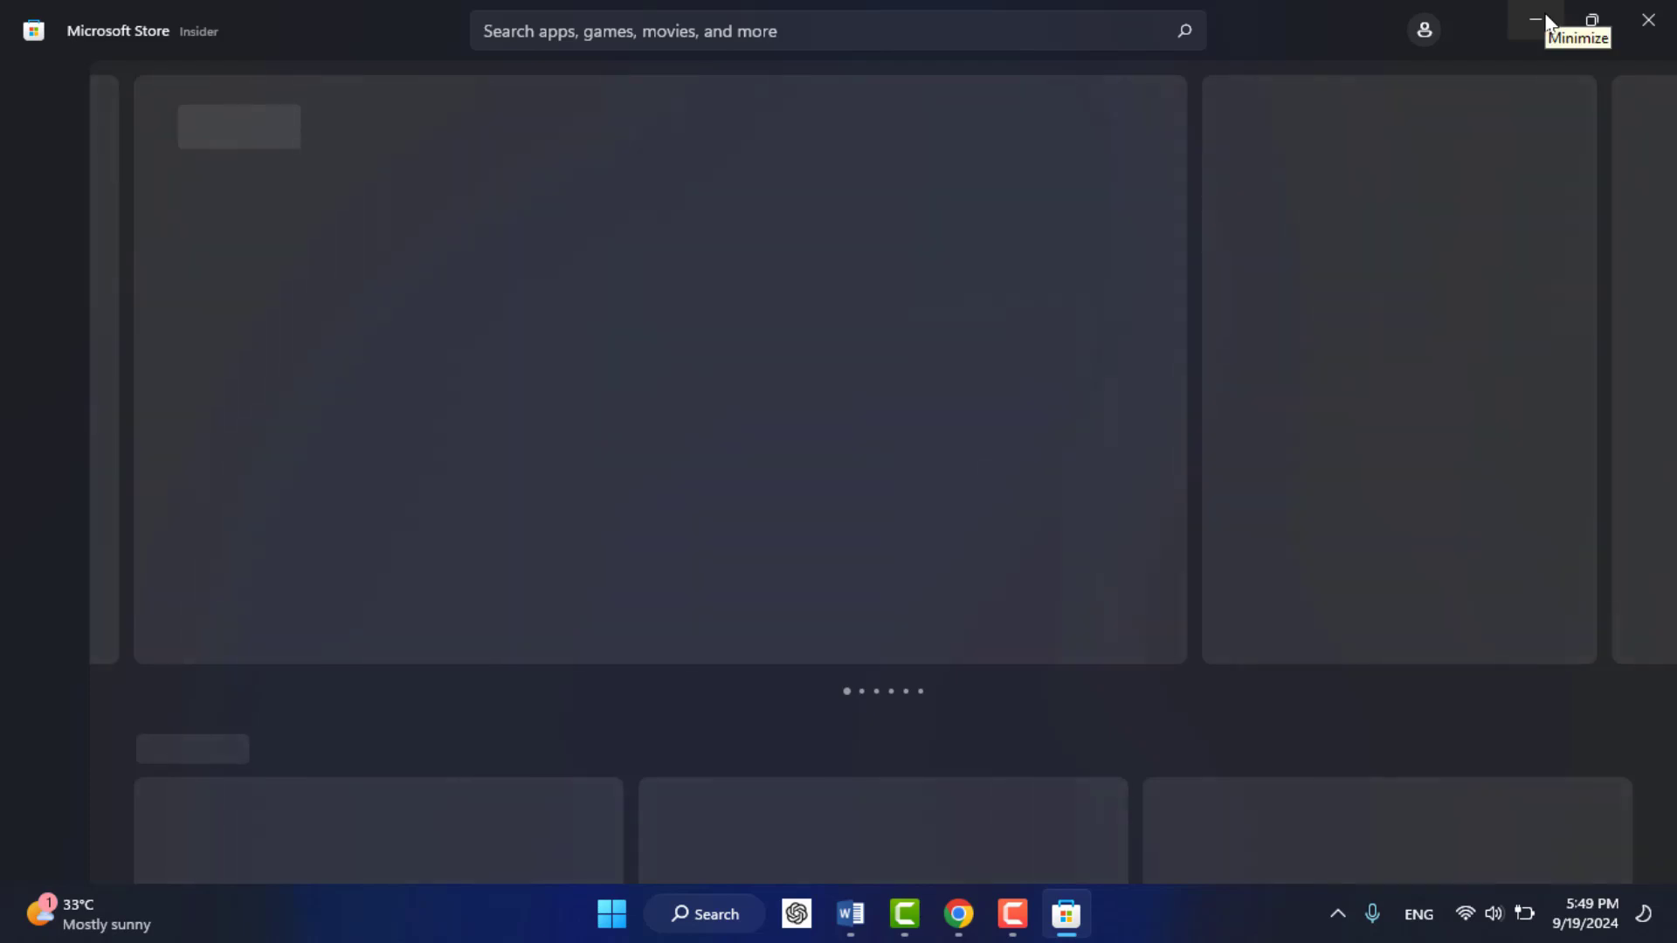
Search Windows for "services" and open the Services app
key(super)
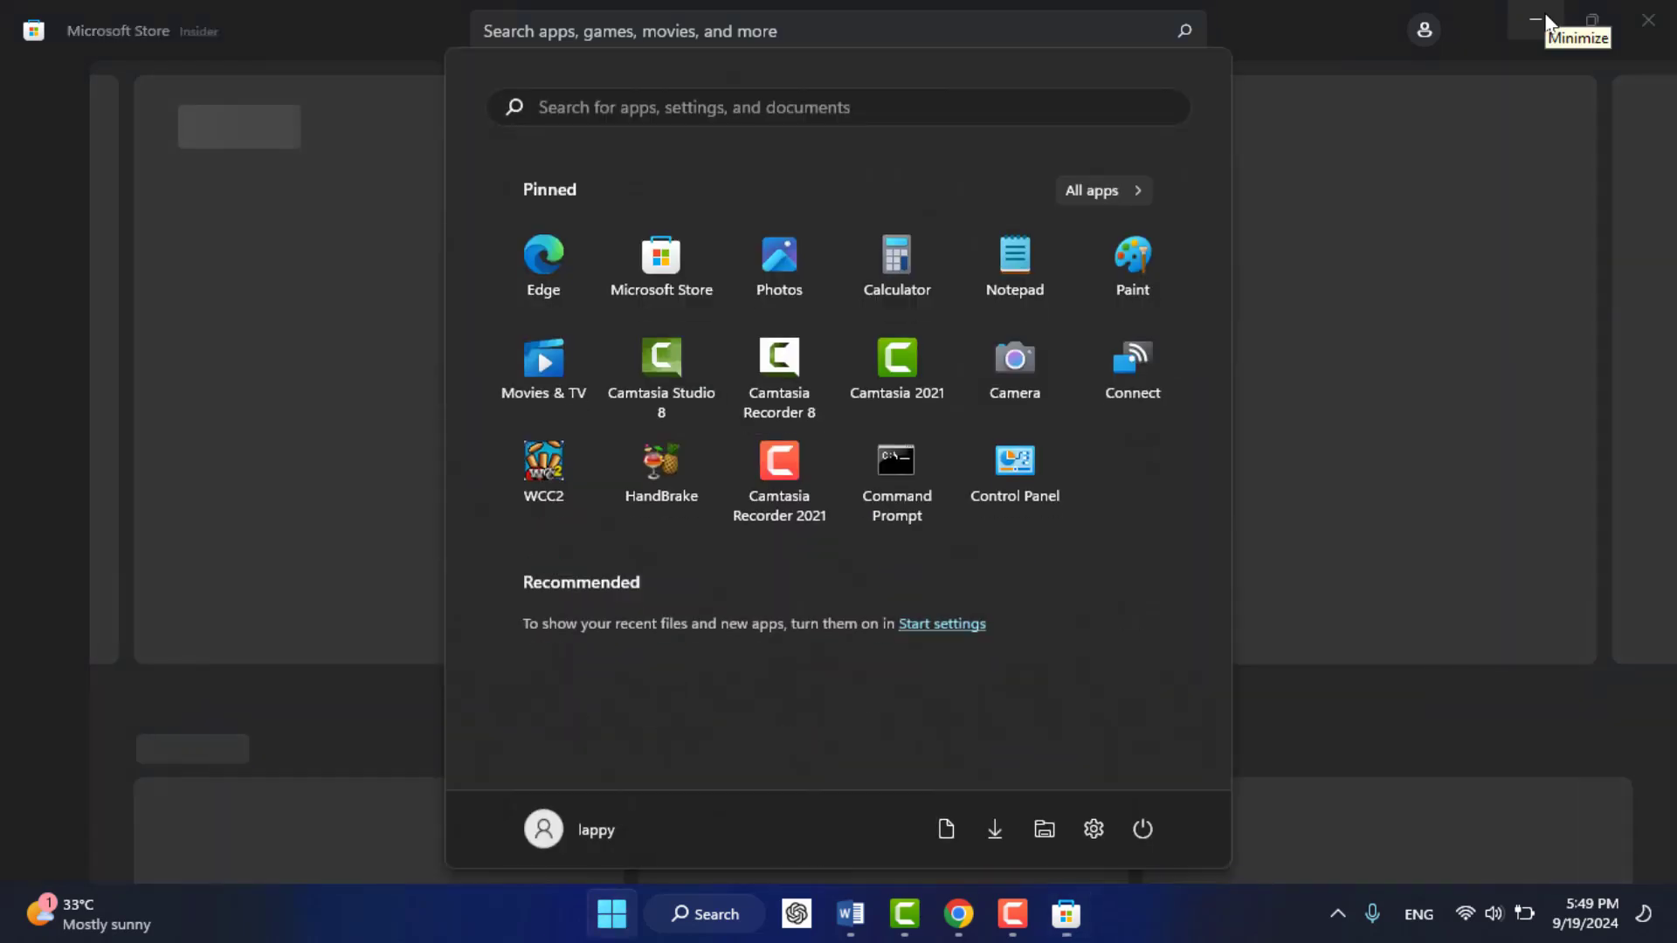
text(s)
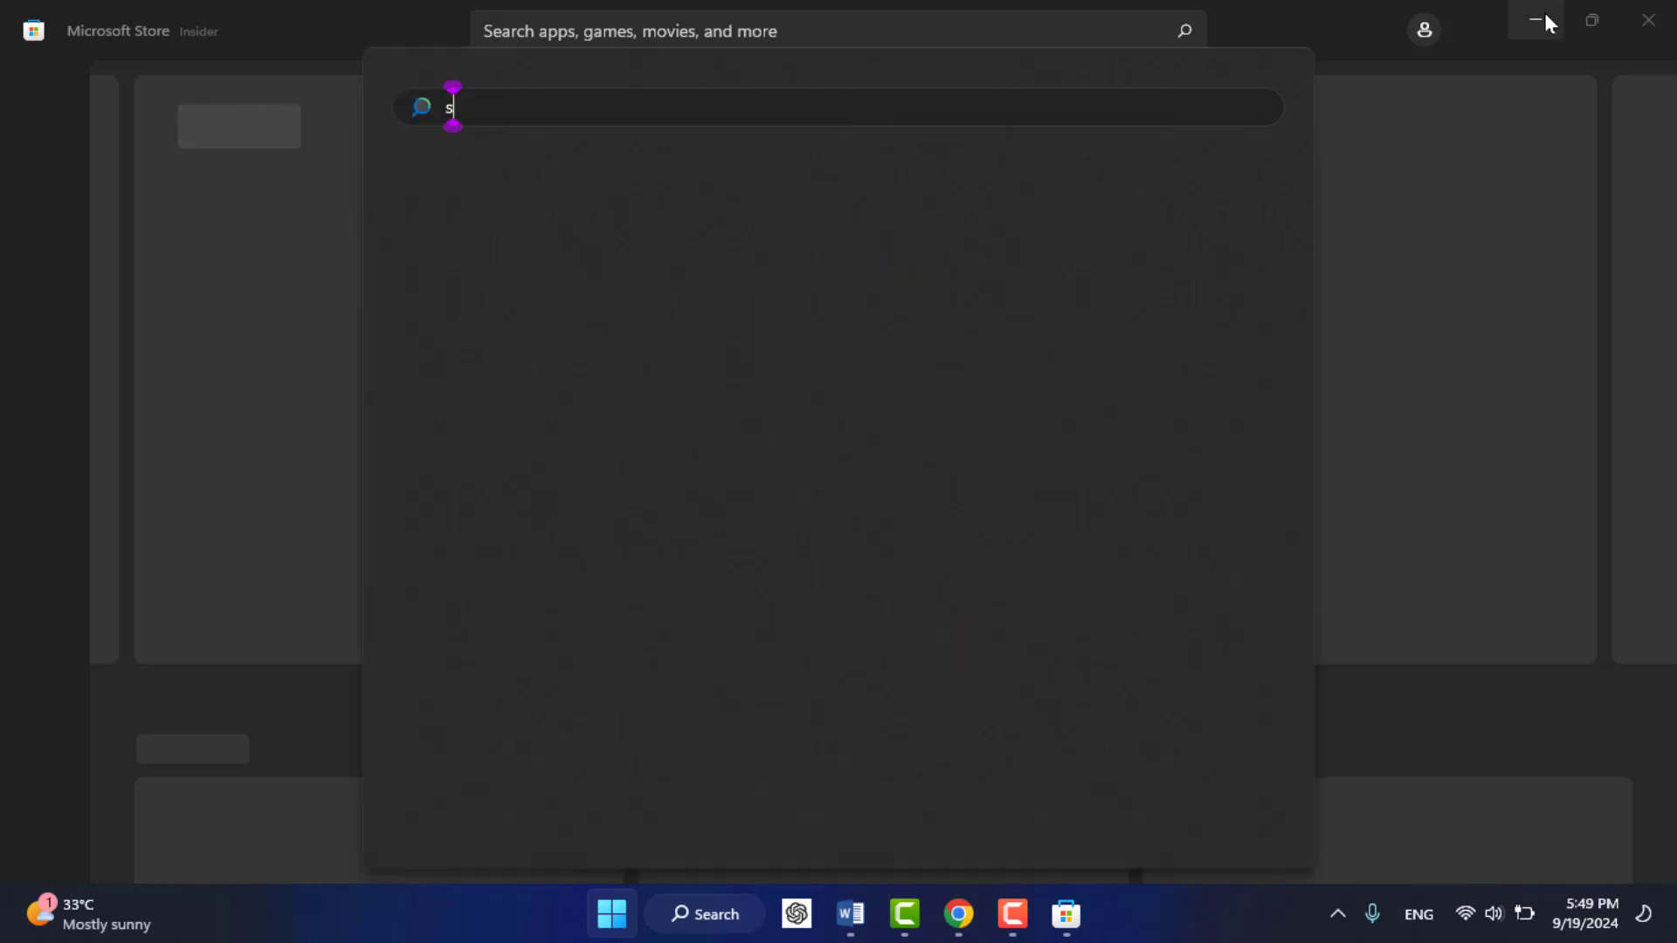
text(ervices)
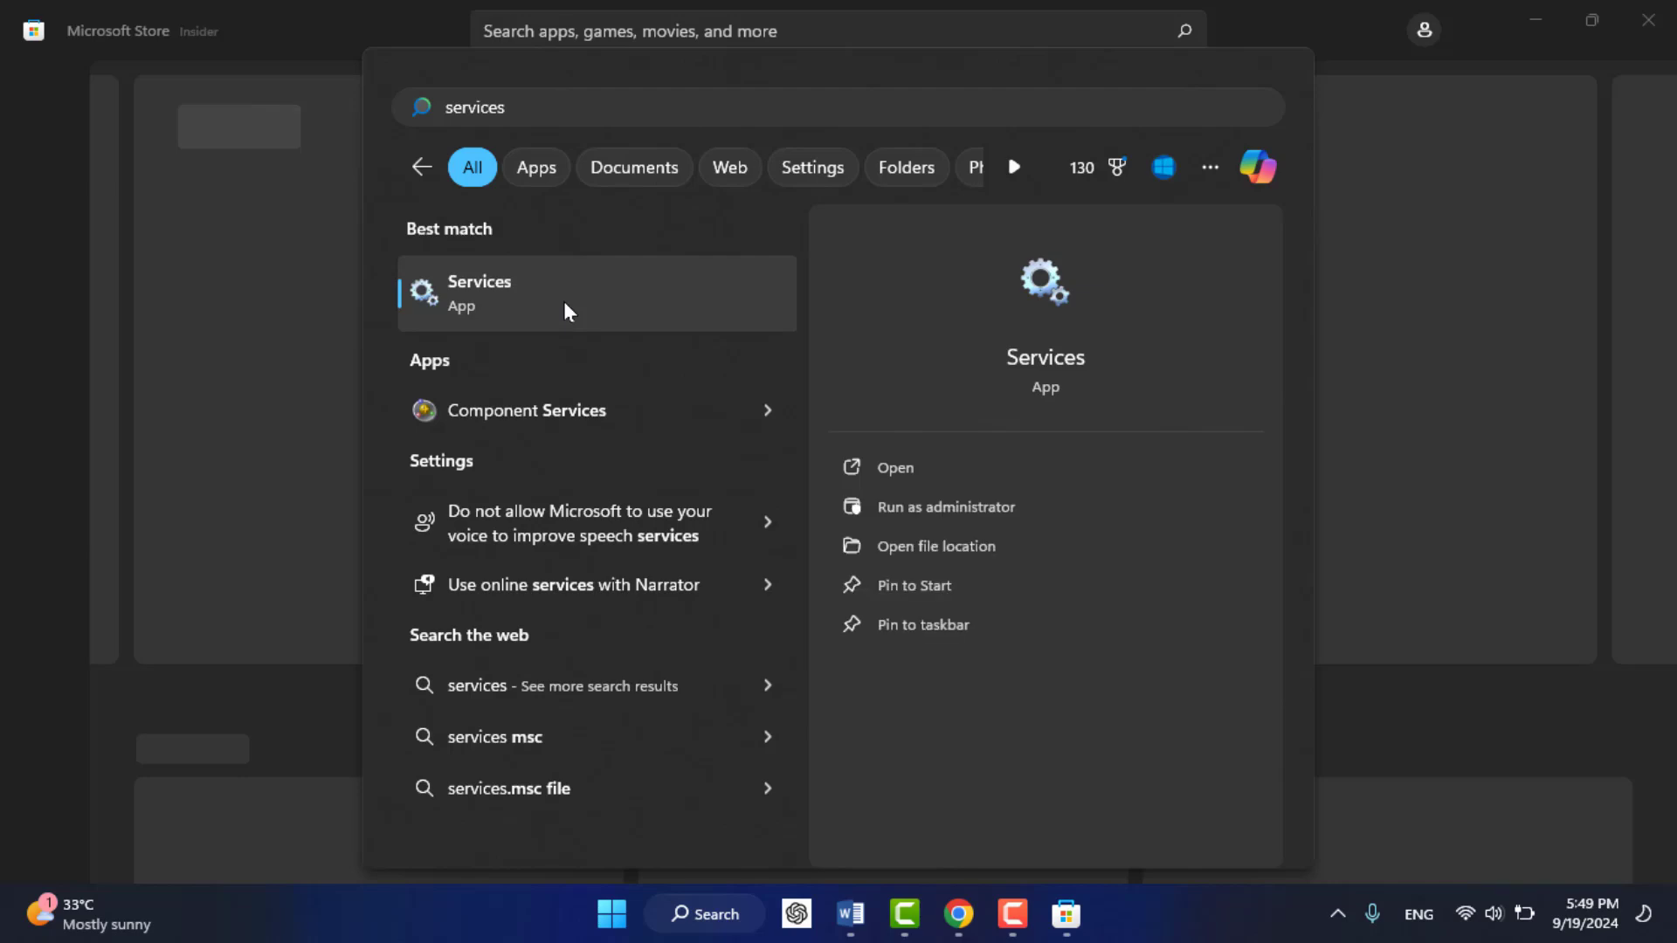
right_click(564, 303)
click(681, 336)
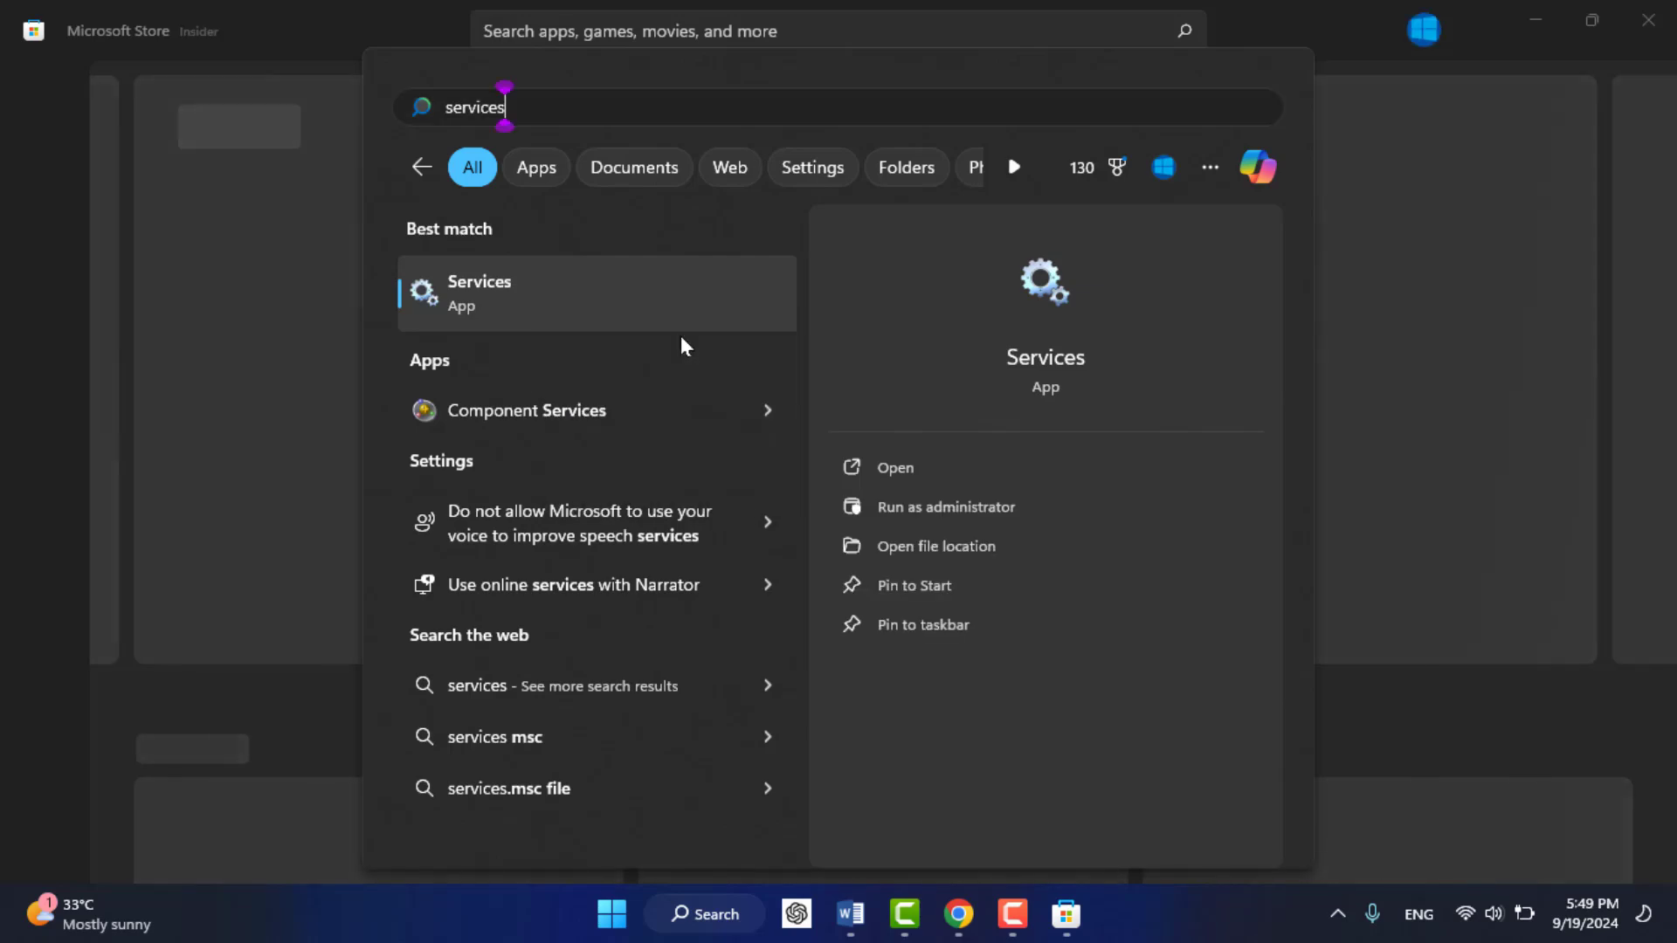
click(570, 305)
Set the Windows Update service's startup type to Automatic, confirm its properties and close Services
key(w)
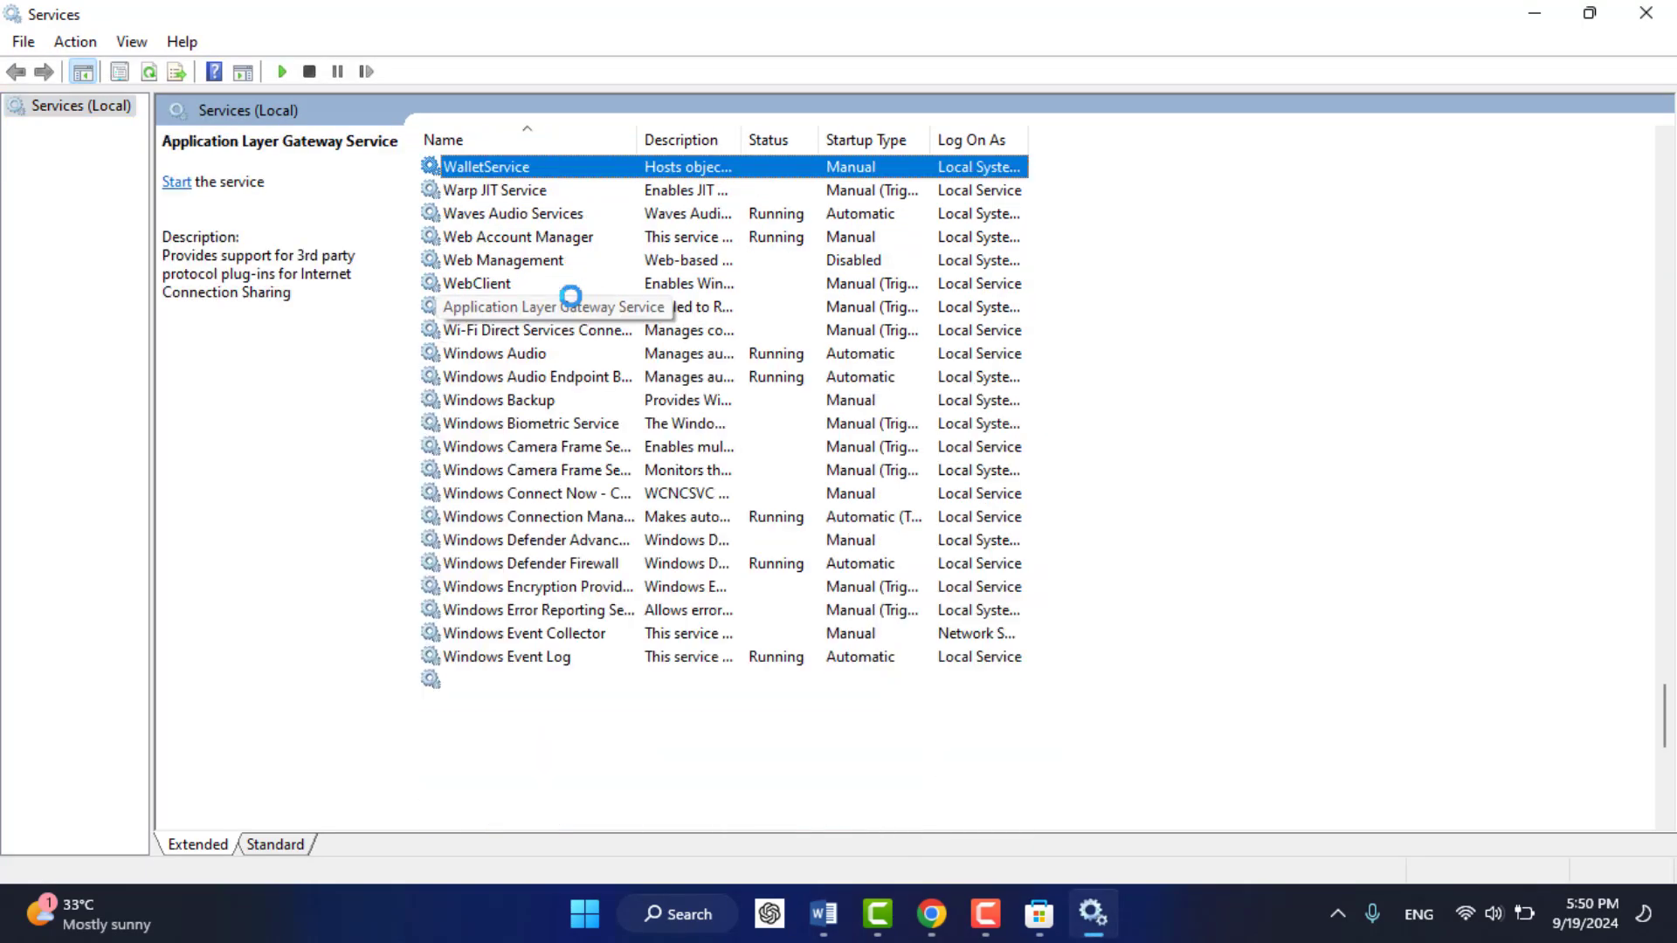
key(Down)
key(Down)
key(Down)
key(Down)
key(Down)
key(Down)
key(Down)
key(Down)
key(Down)
key(Down)
key(Down)
key(Down)
key(Down)
key(Down)
key(Down)
key(Down)
key(Down)
key(Down)
key(Down)
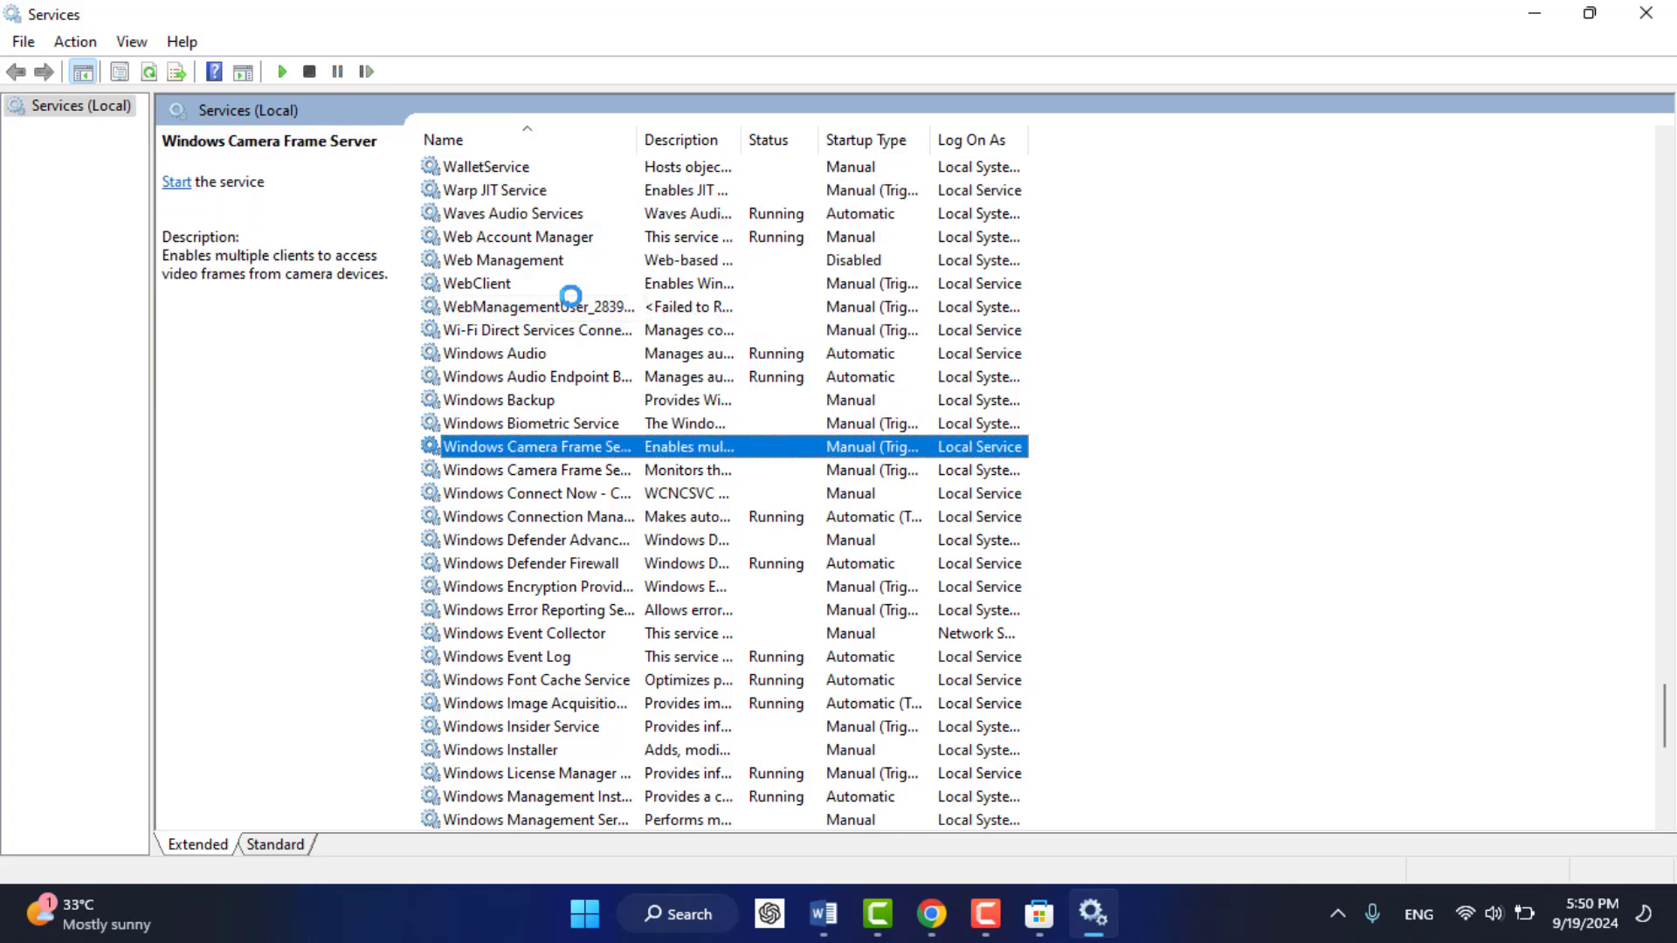
key(Down)
key(Down)
key(Down)
key(Down)
key(Down)
key(Down)
key(Down)
key(Down)
key(Down)
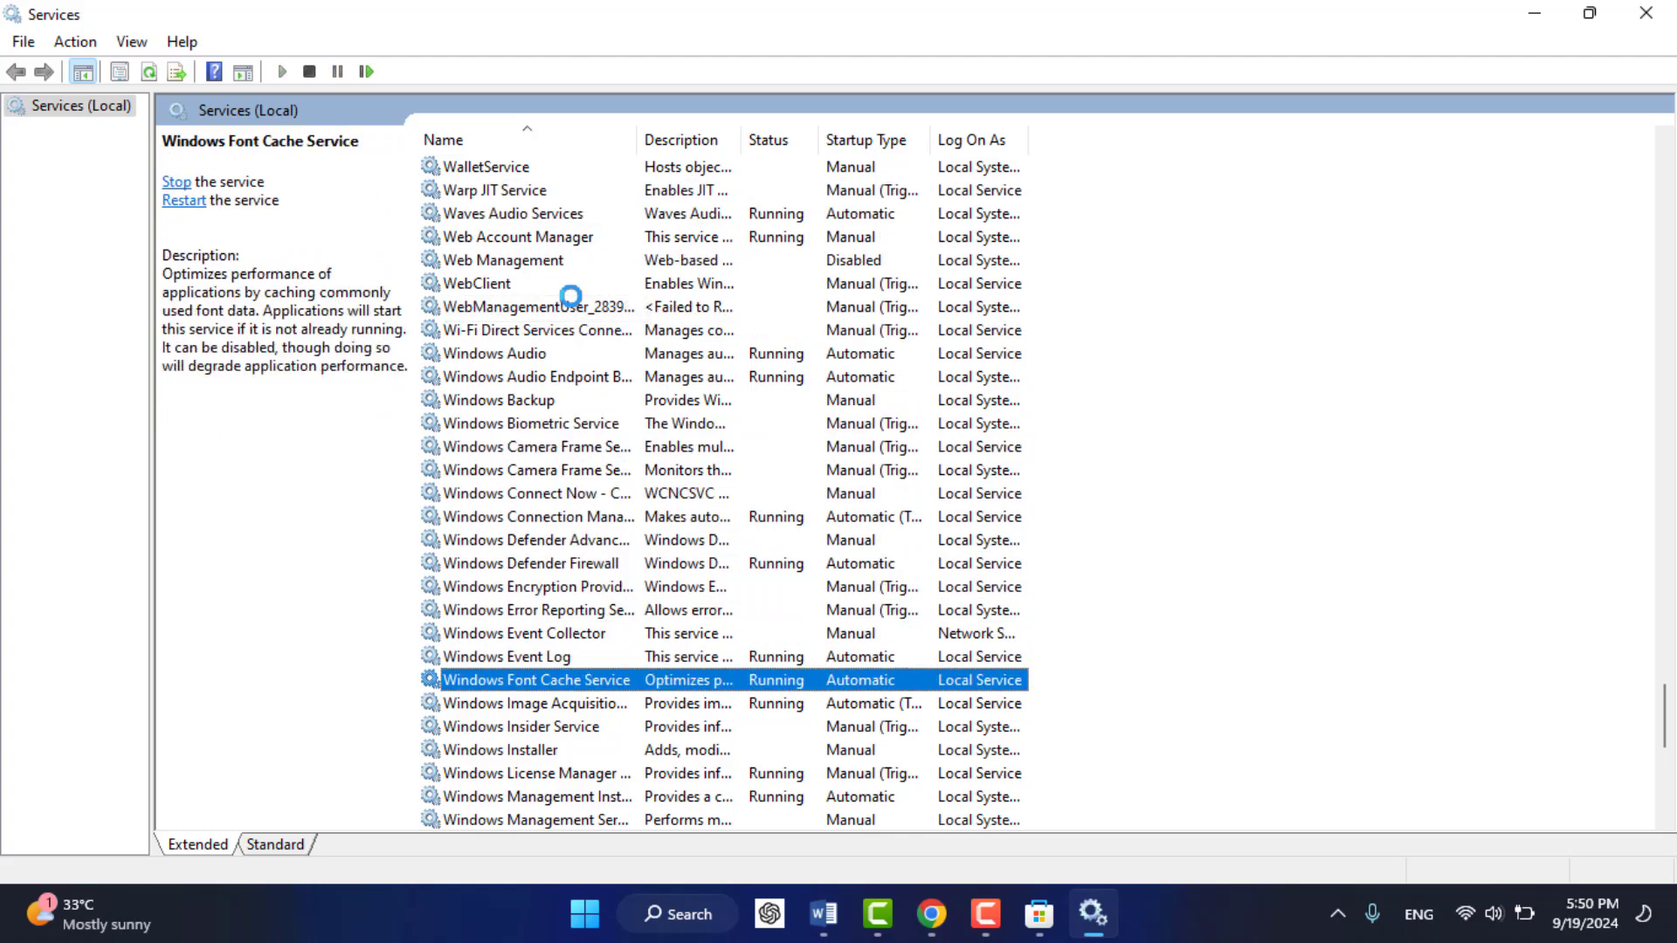
key(Down)
key(Down)
key(Down)
key(Down)
key(Down)
key(Down)
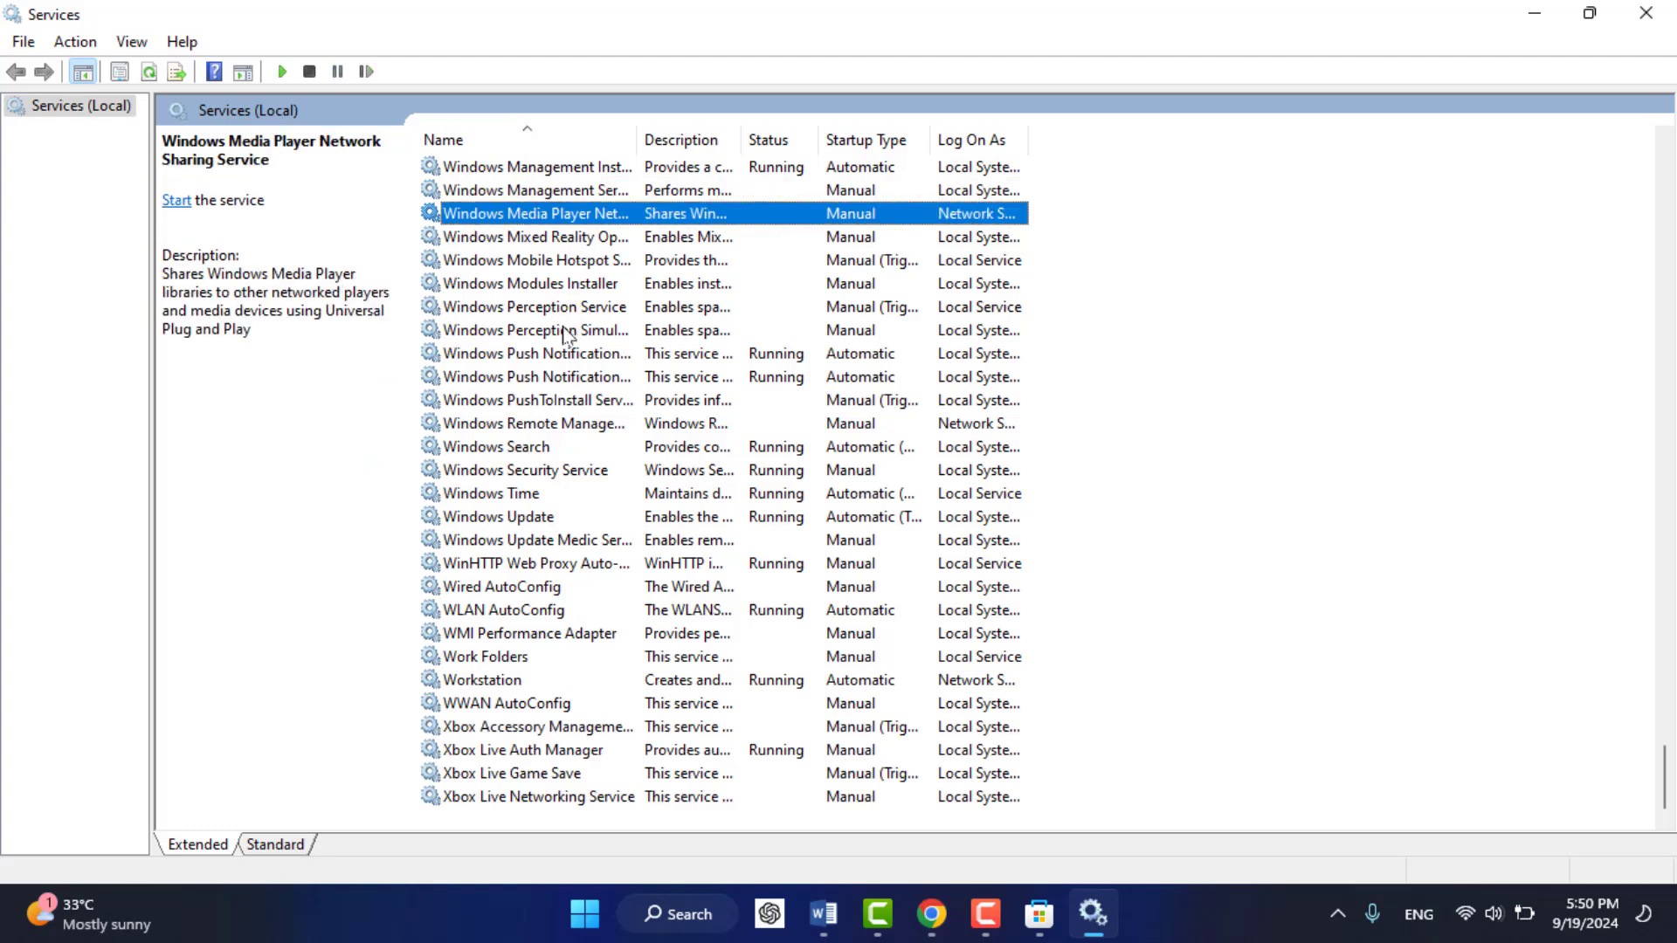
key(Down)
key(Down)
key(Down)
key(Down)
key(Down)
key(Down)
key(Down)
key(Down)
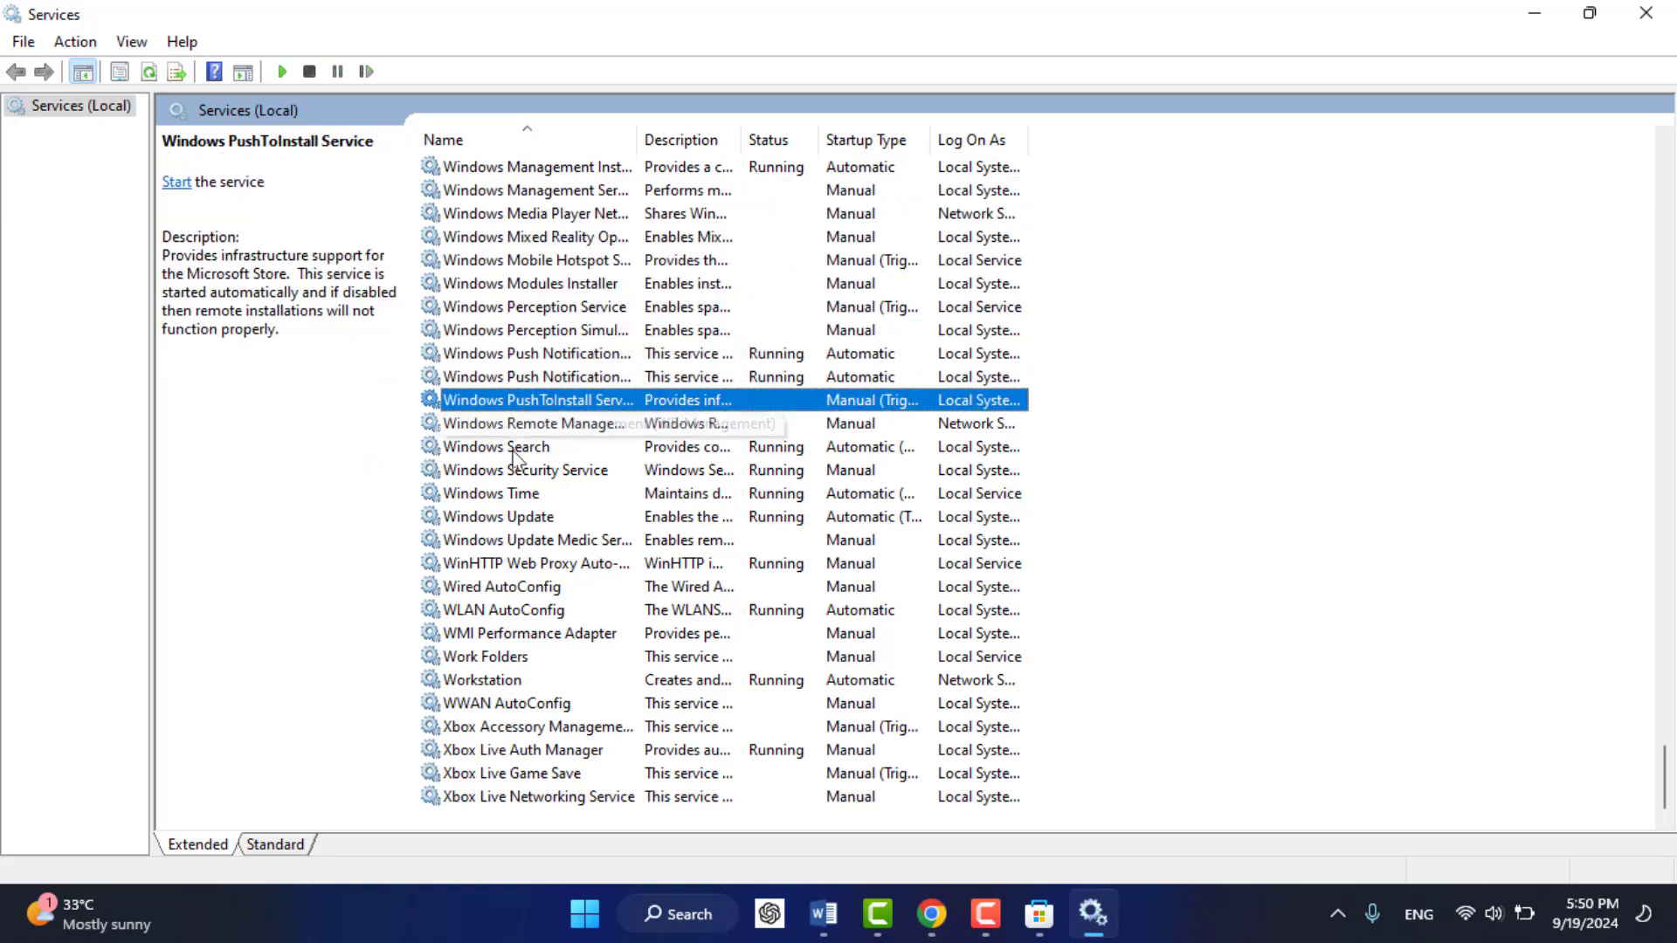
right_click(535, 520)
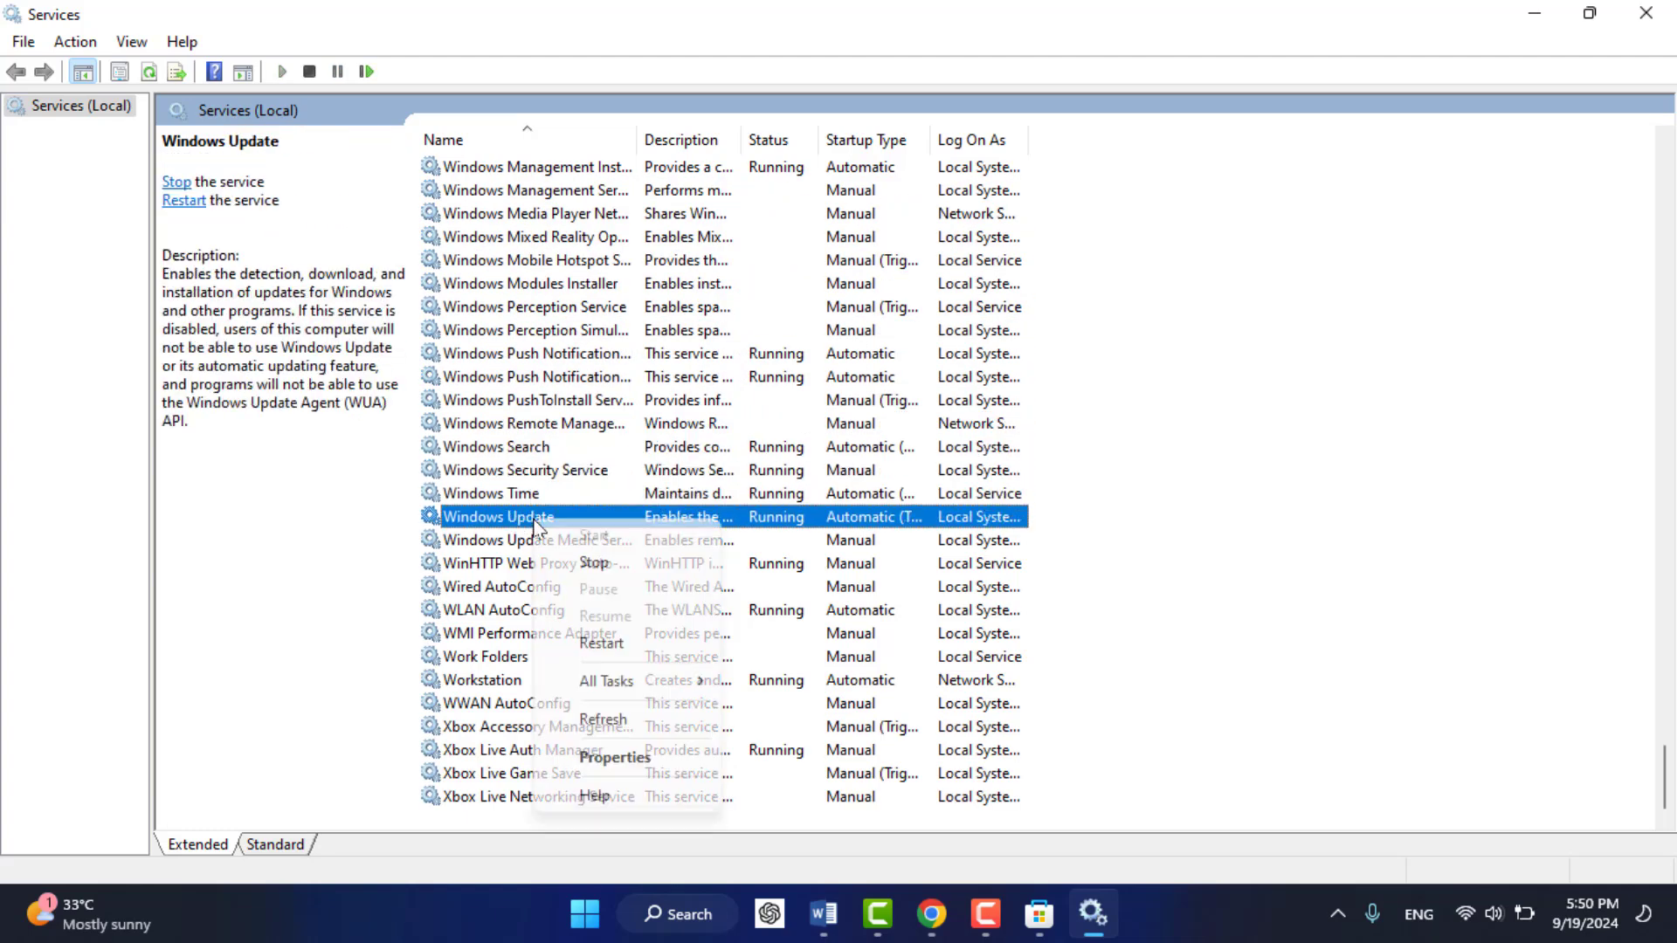
click(651, 758)
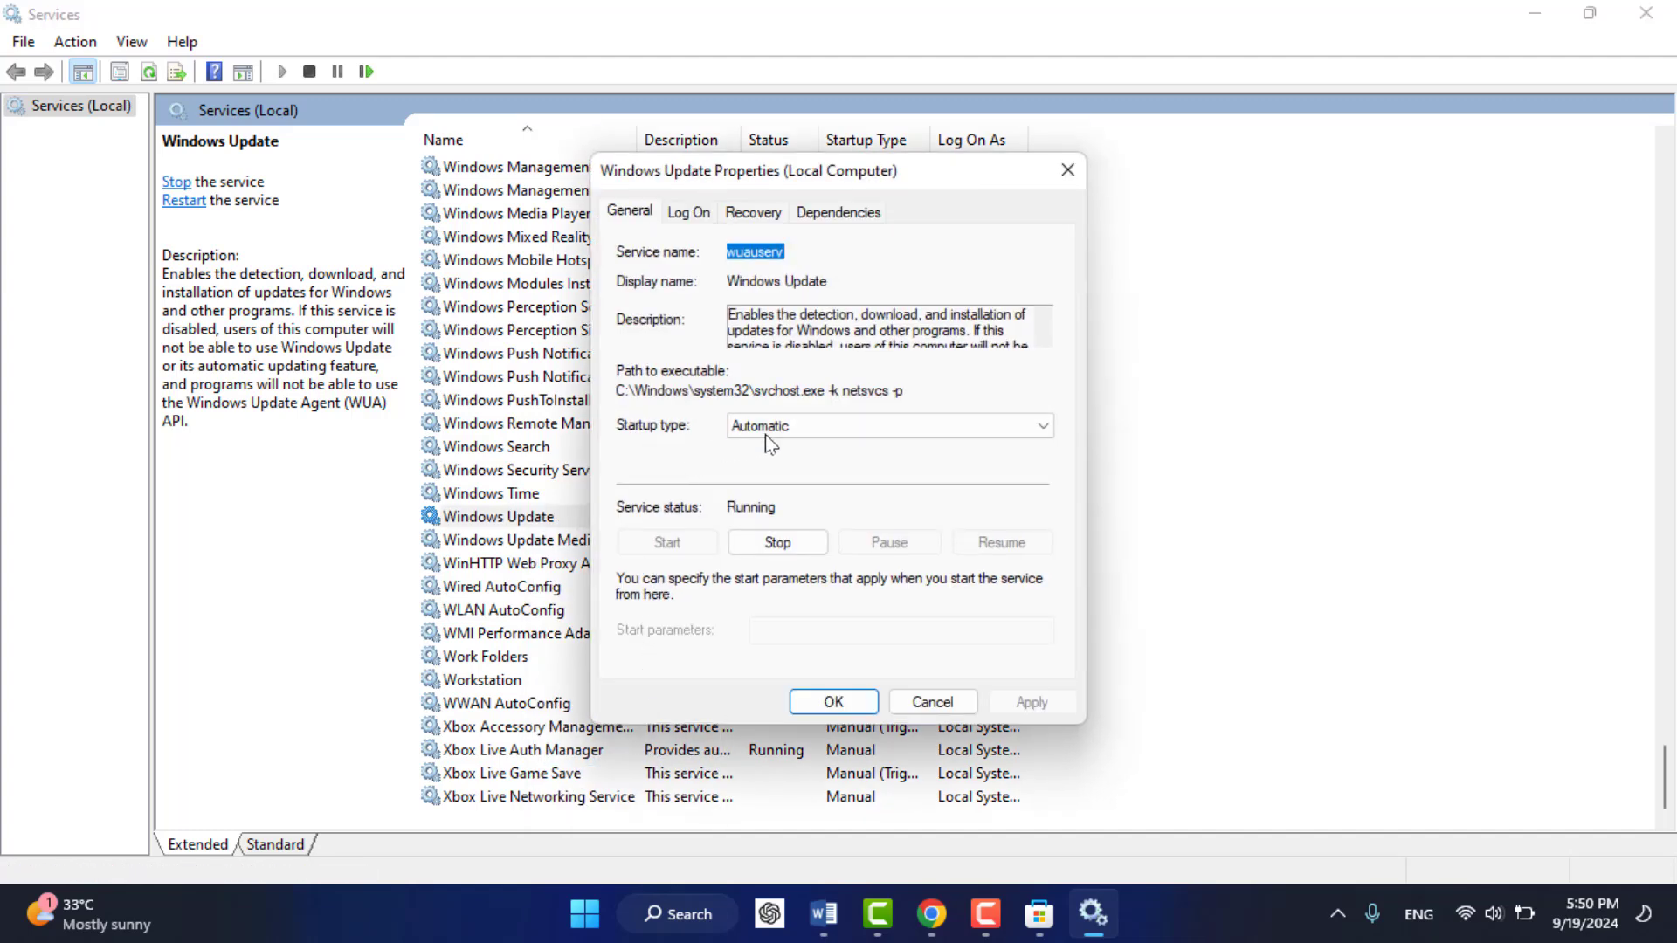
click(766, 435)
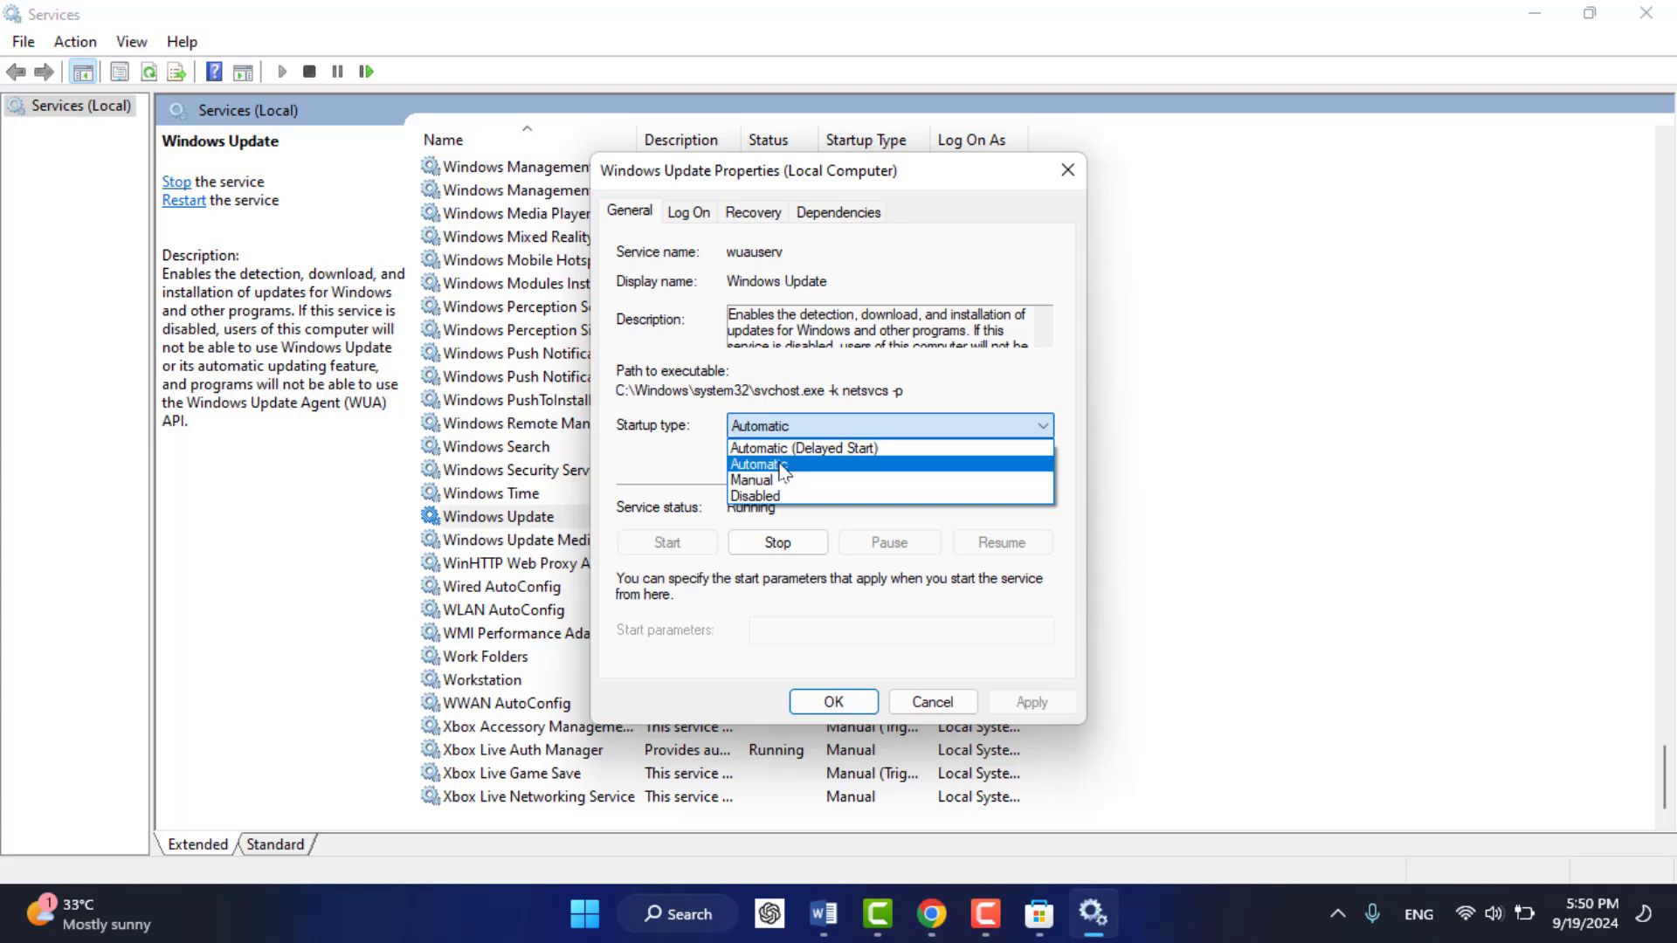
click(814, 464)
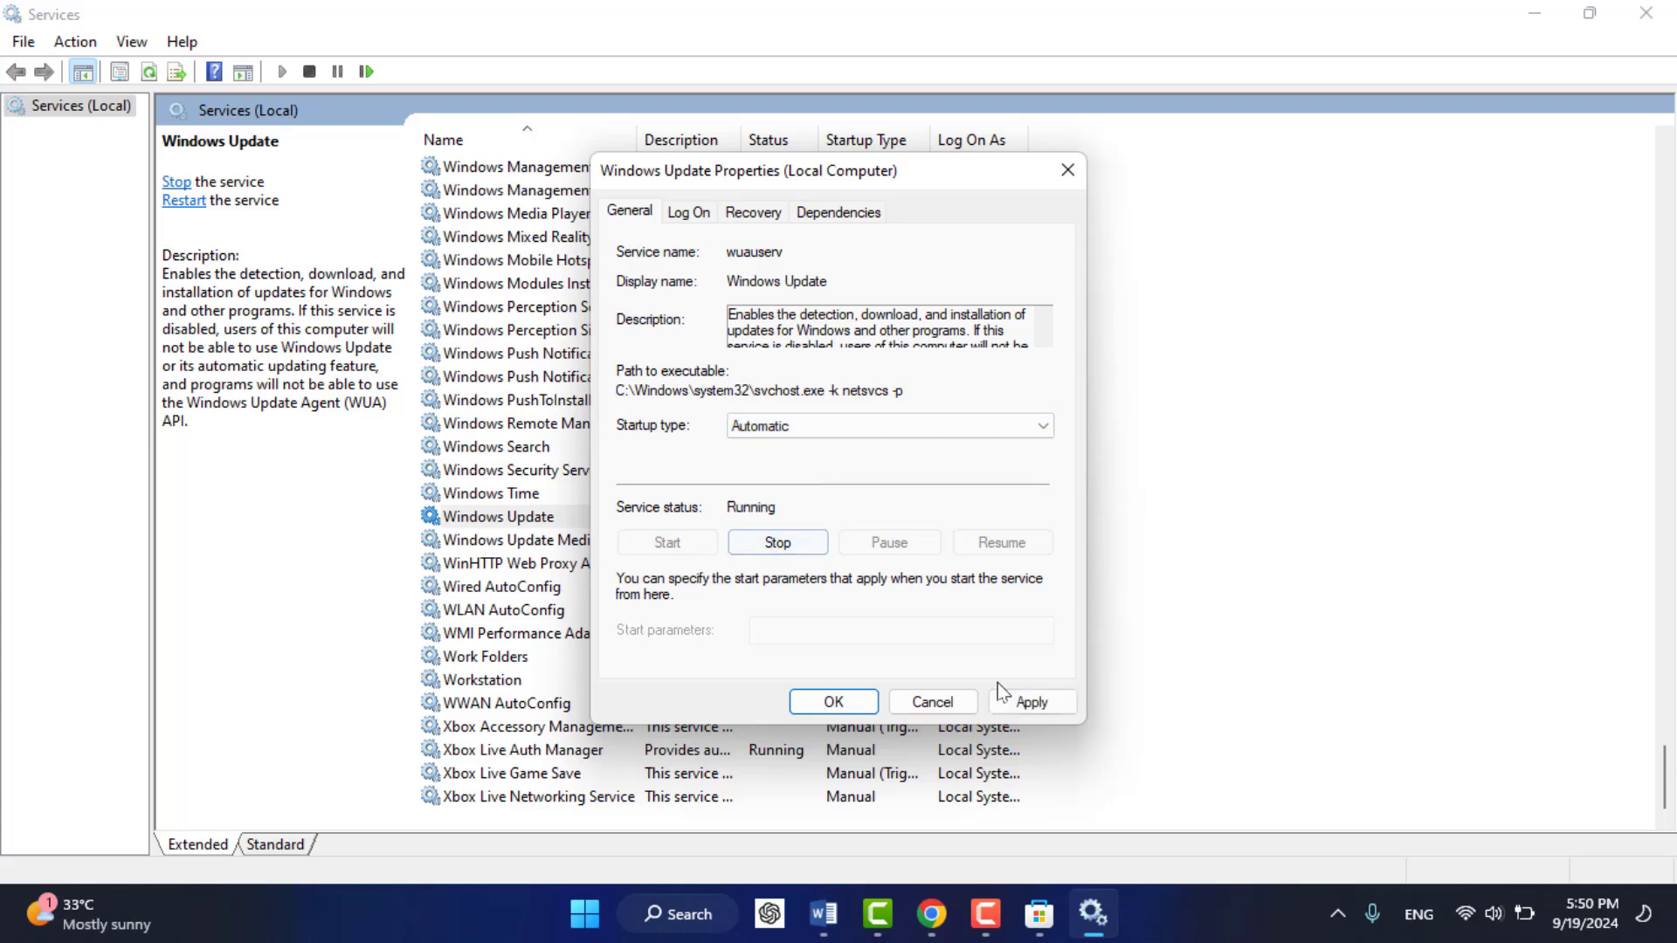
click(817, 704)
click(1645, 12)
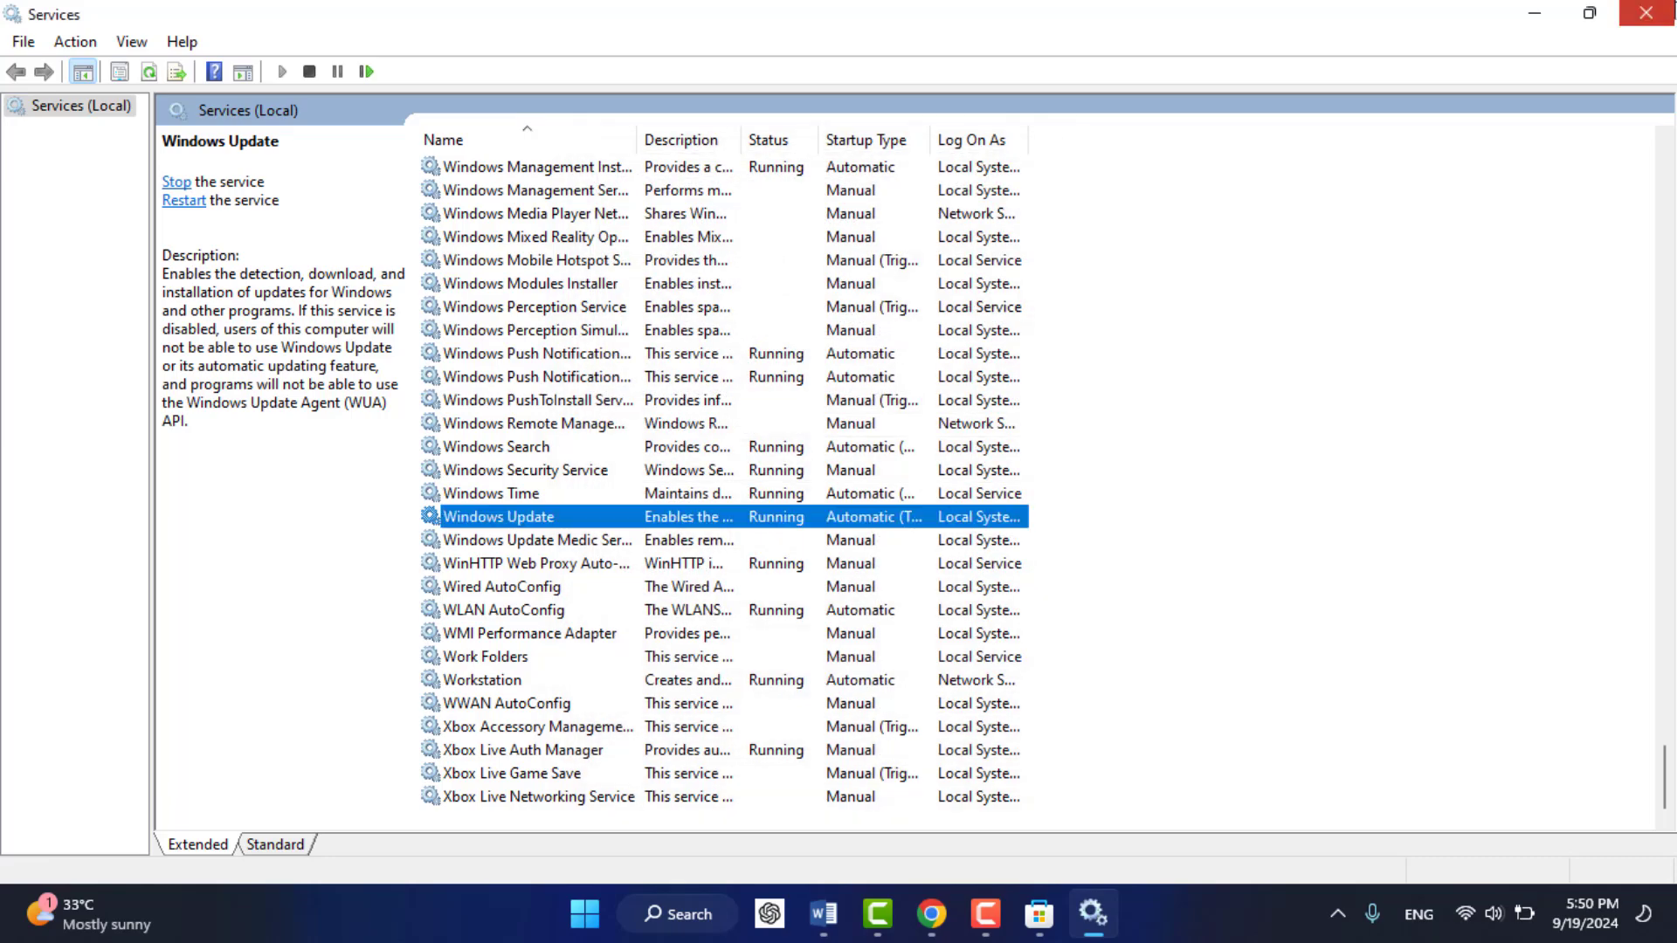
Switch to Microsoft Store to check its home page, and minimize it
click(1065, 914)
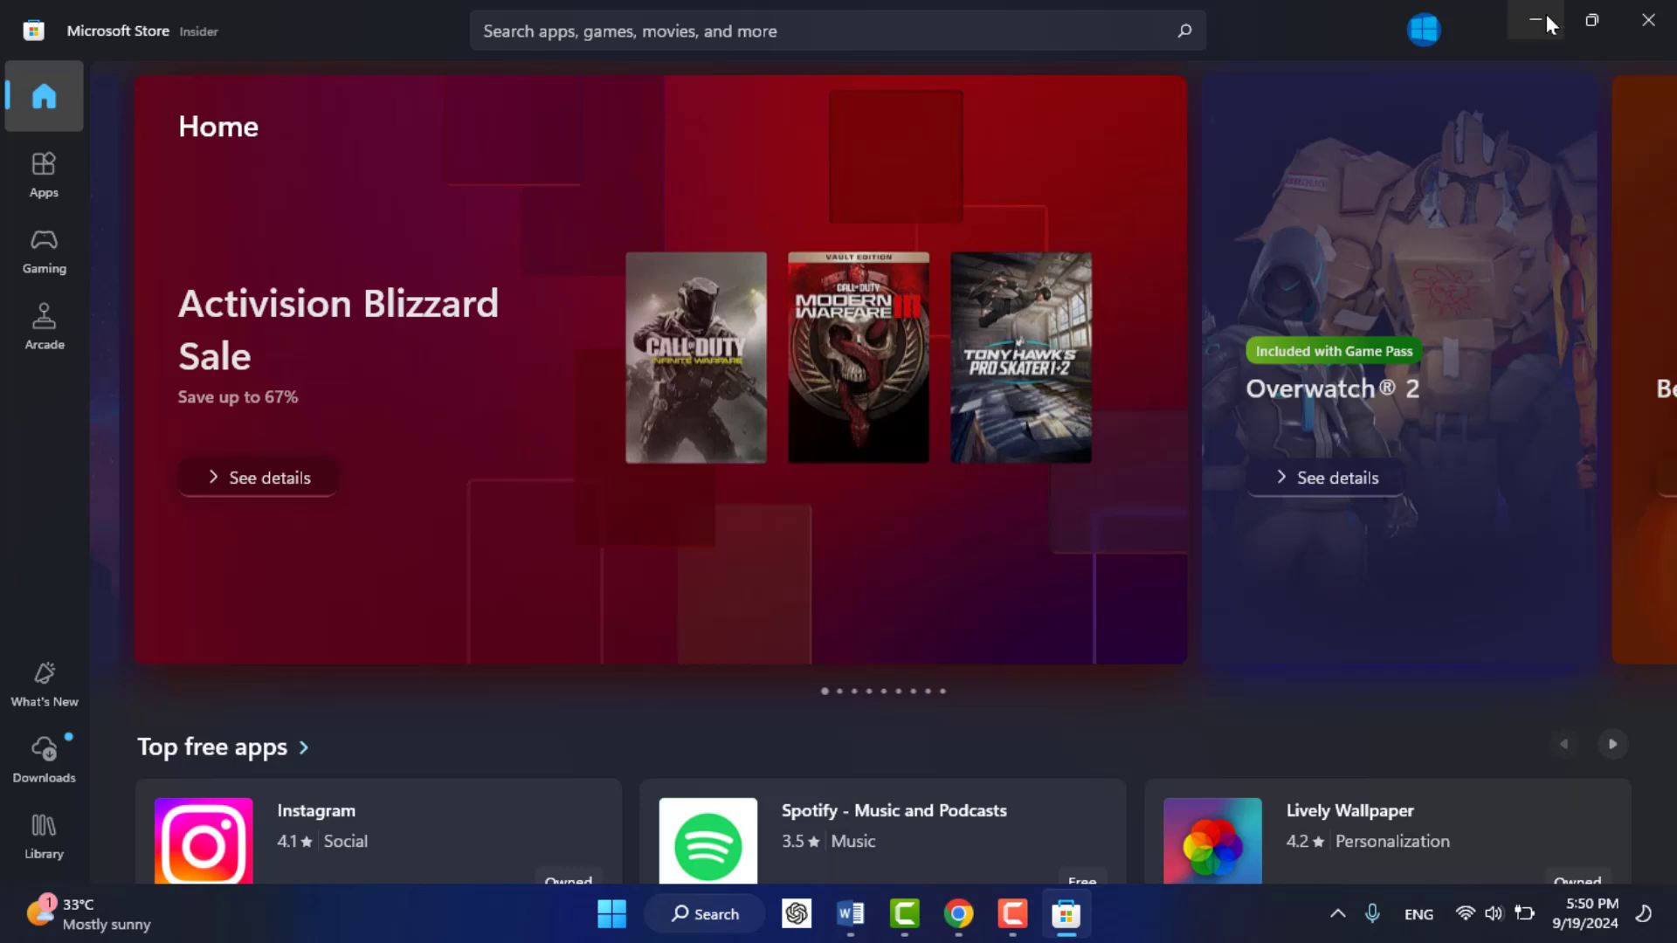
click(1547, 14)
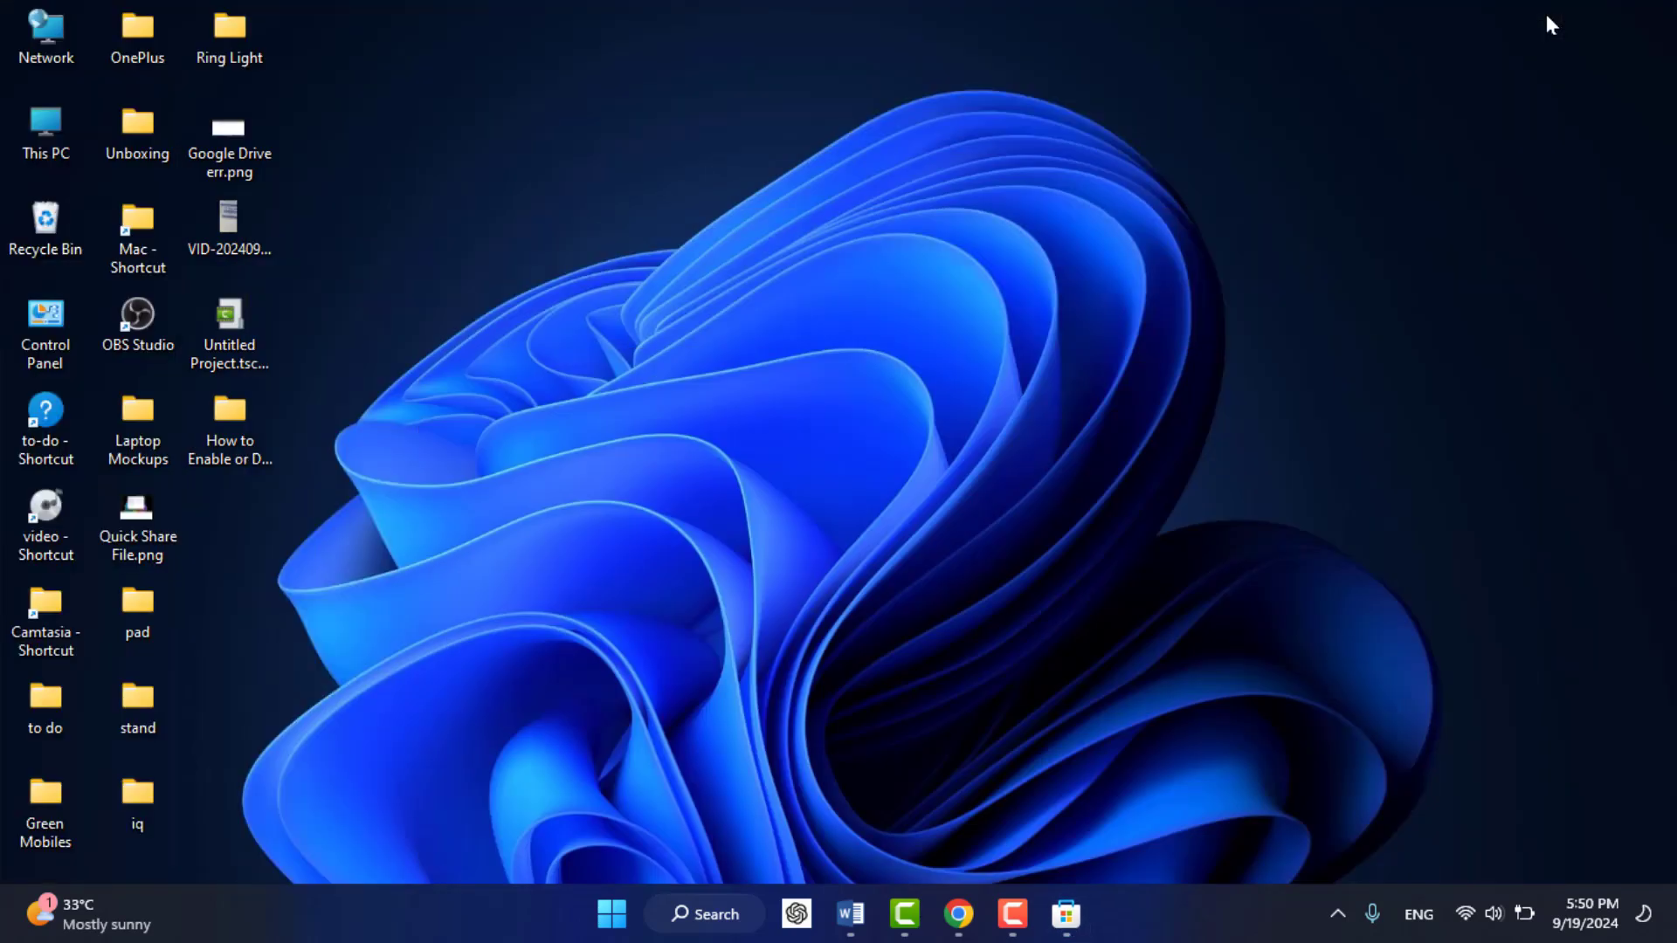
View the Terminate, Repair and Reset options in Microsoft Store's app settings, and close Settings
key(super)
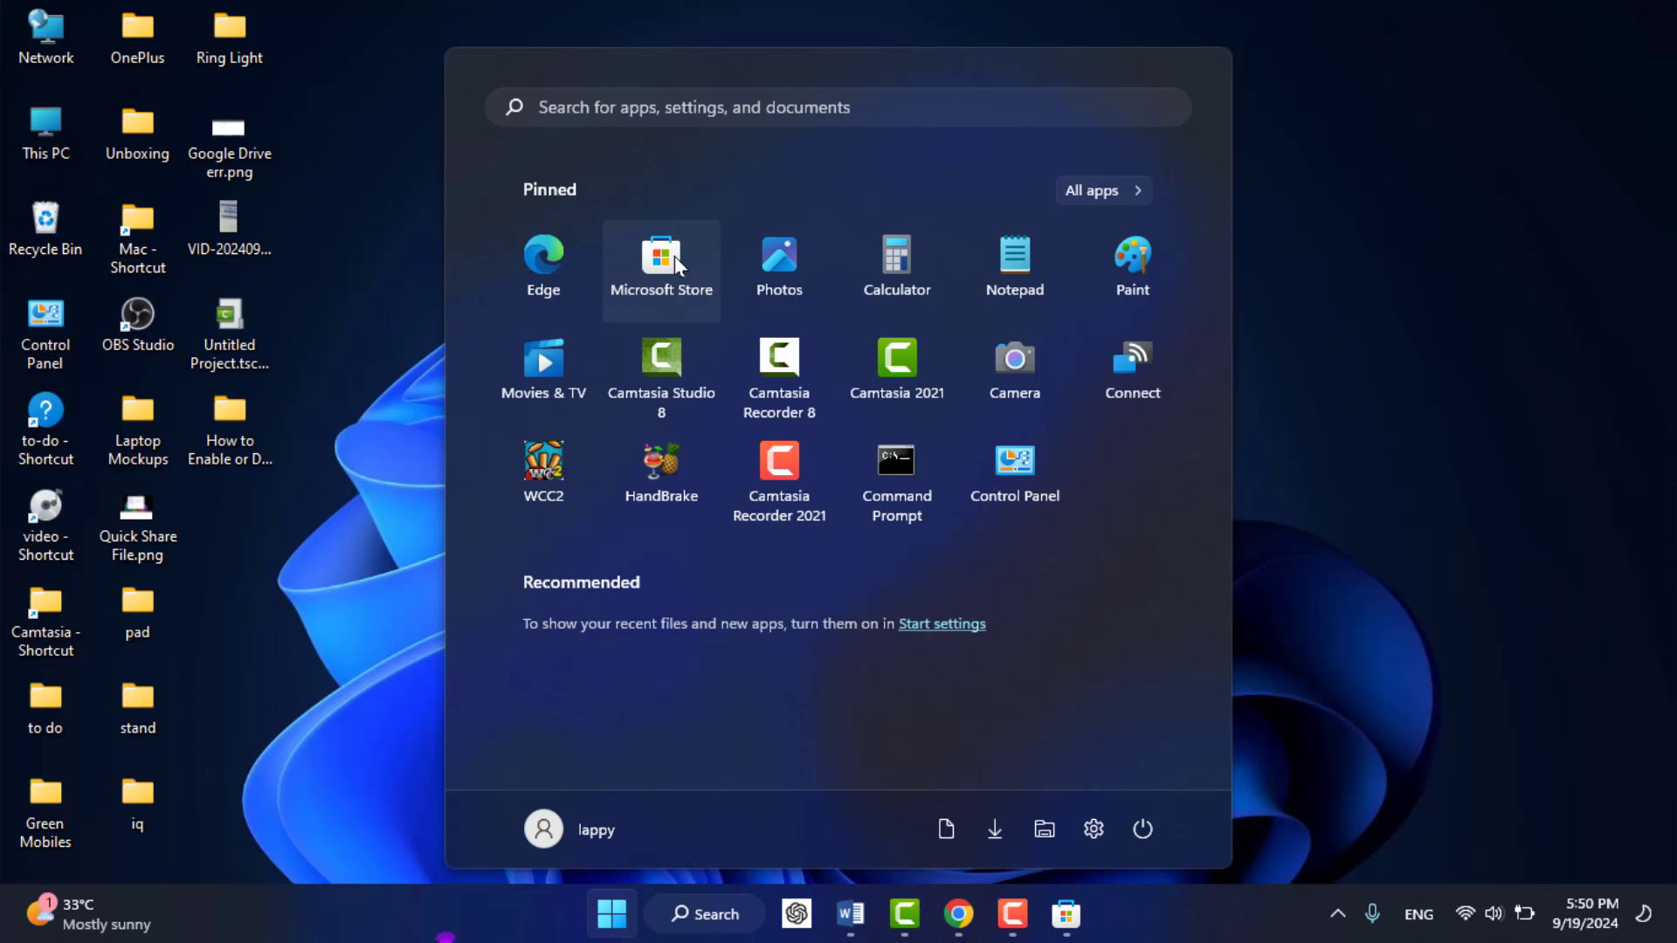
right_click(678, 264)
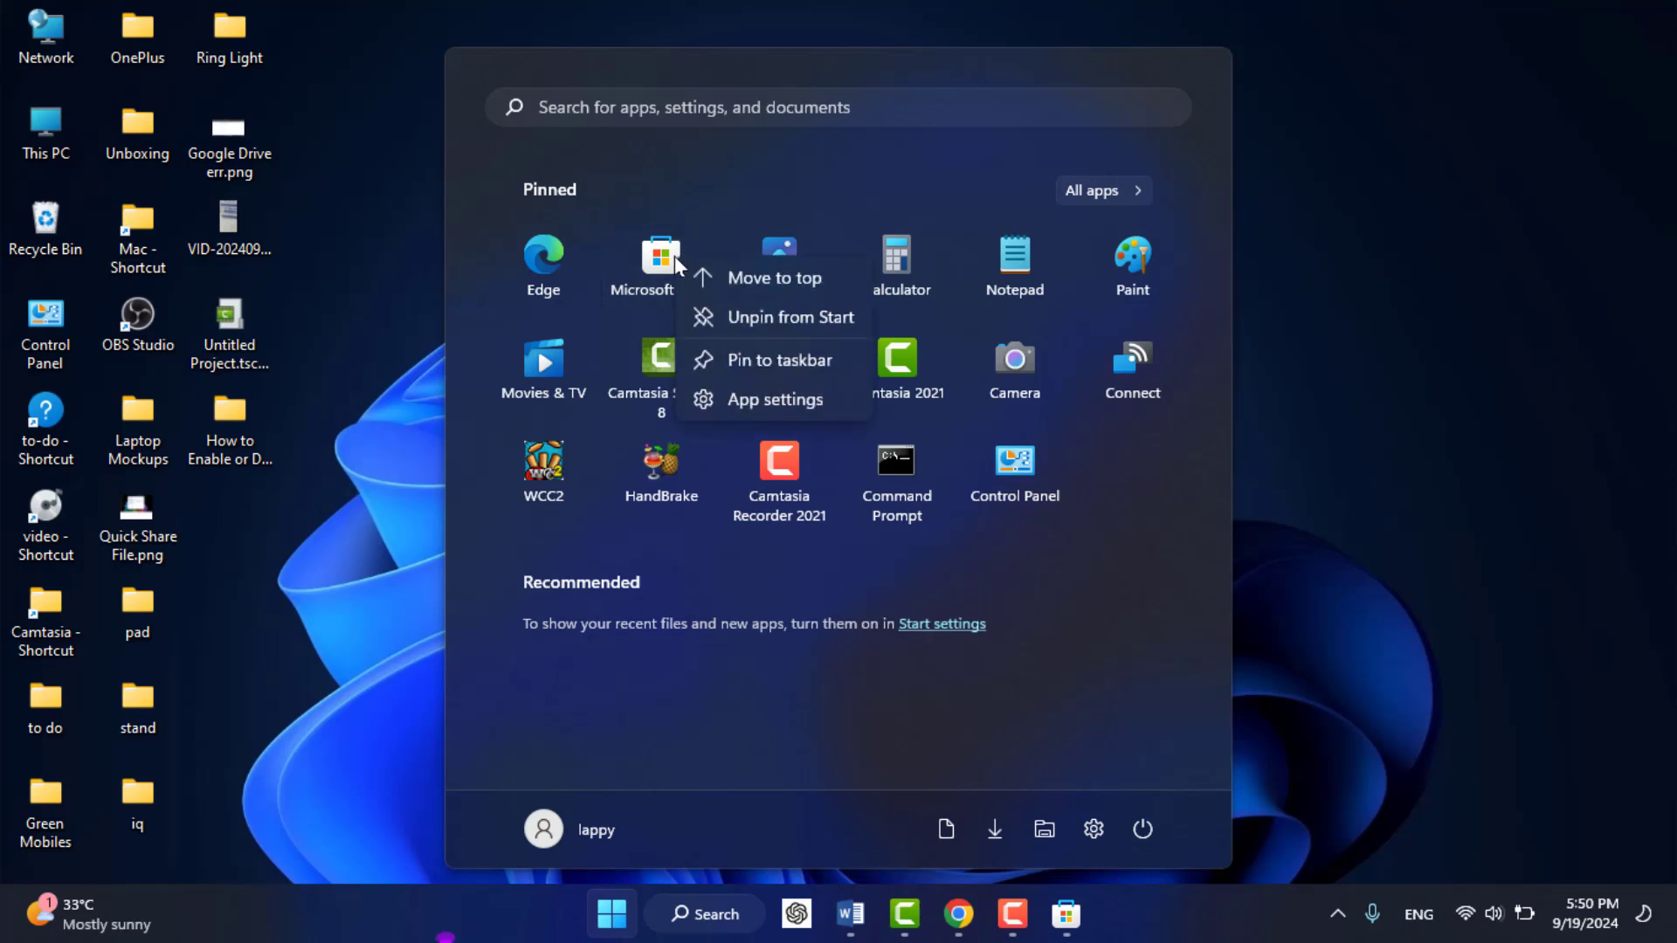
click(780, 398)
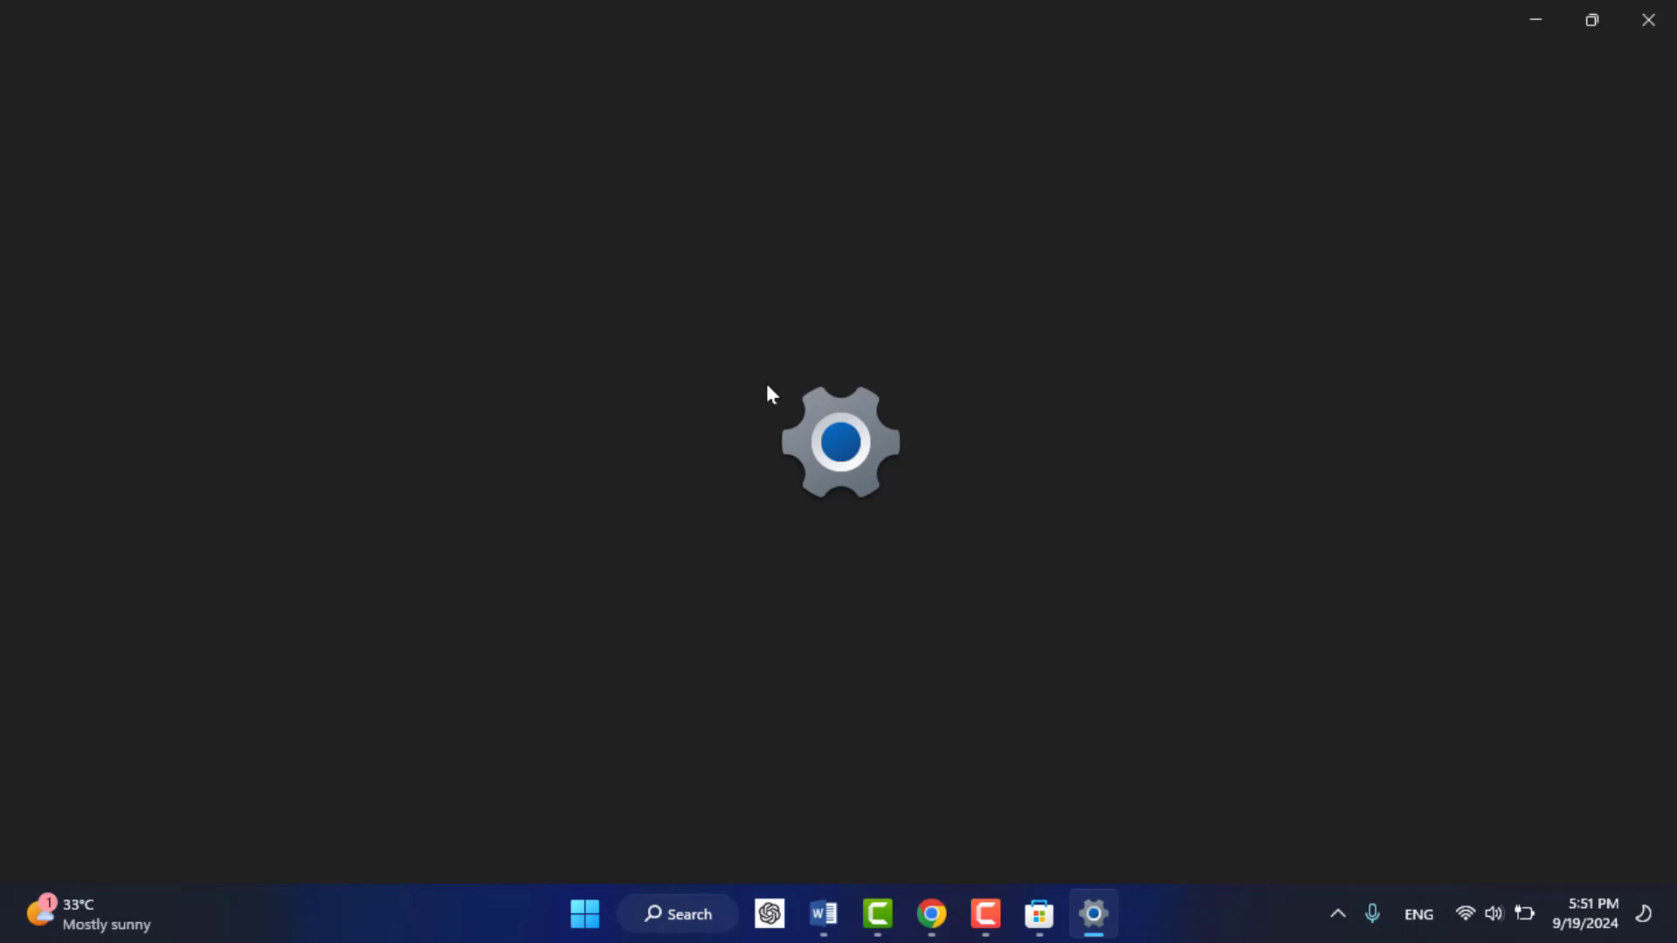
scroll(739, 432, down, 10)
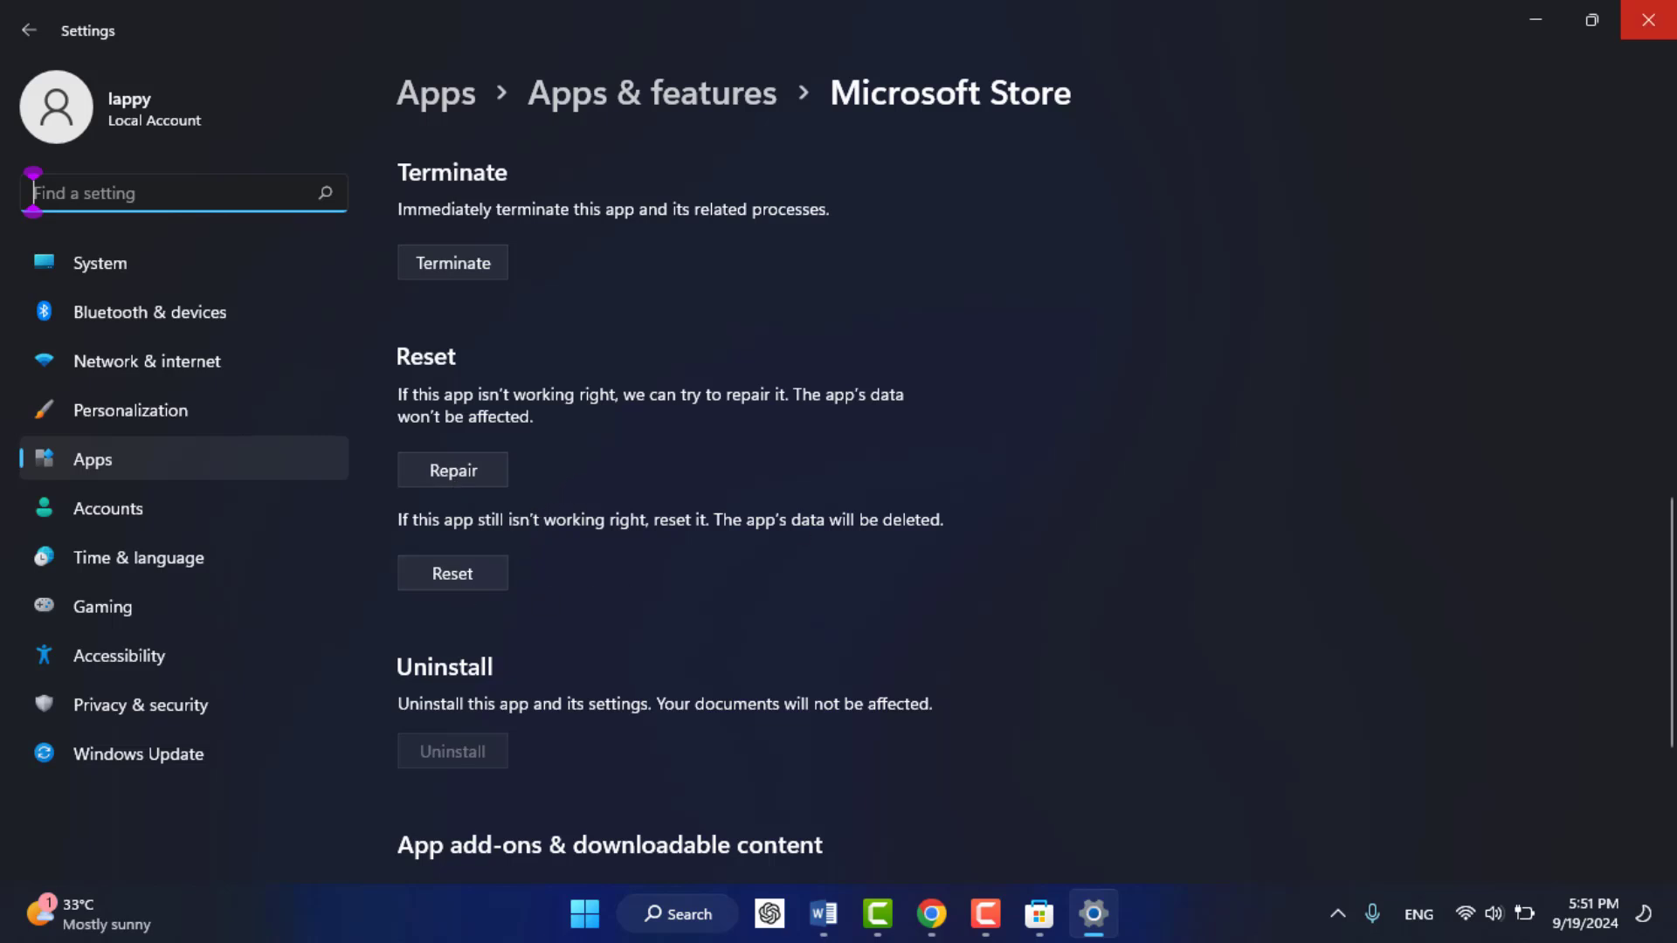
click(1666, 25)
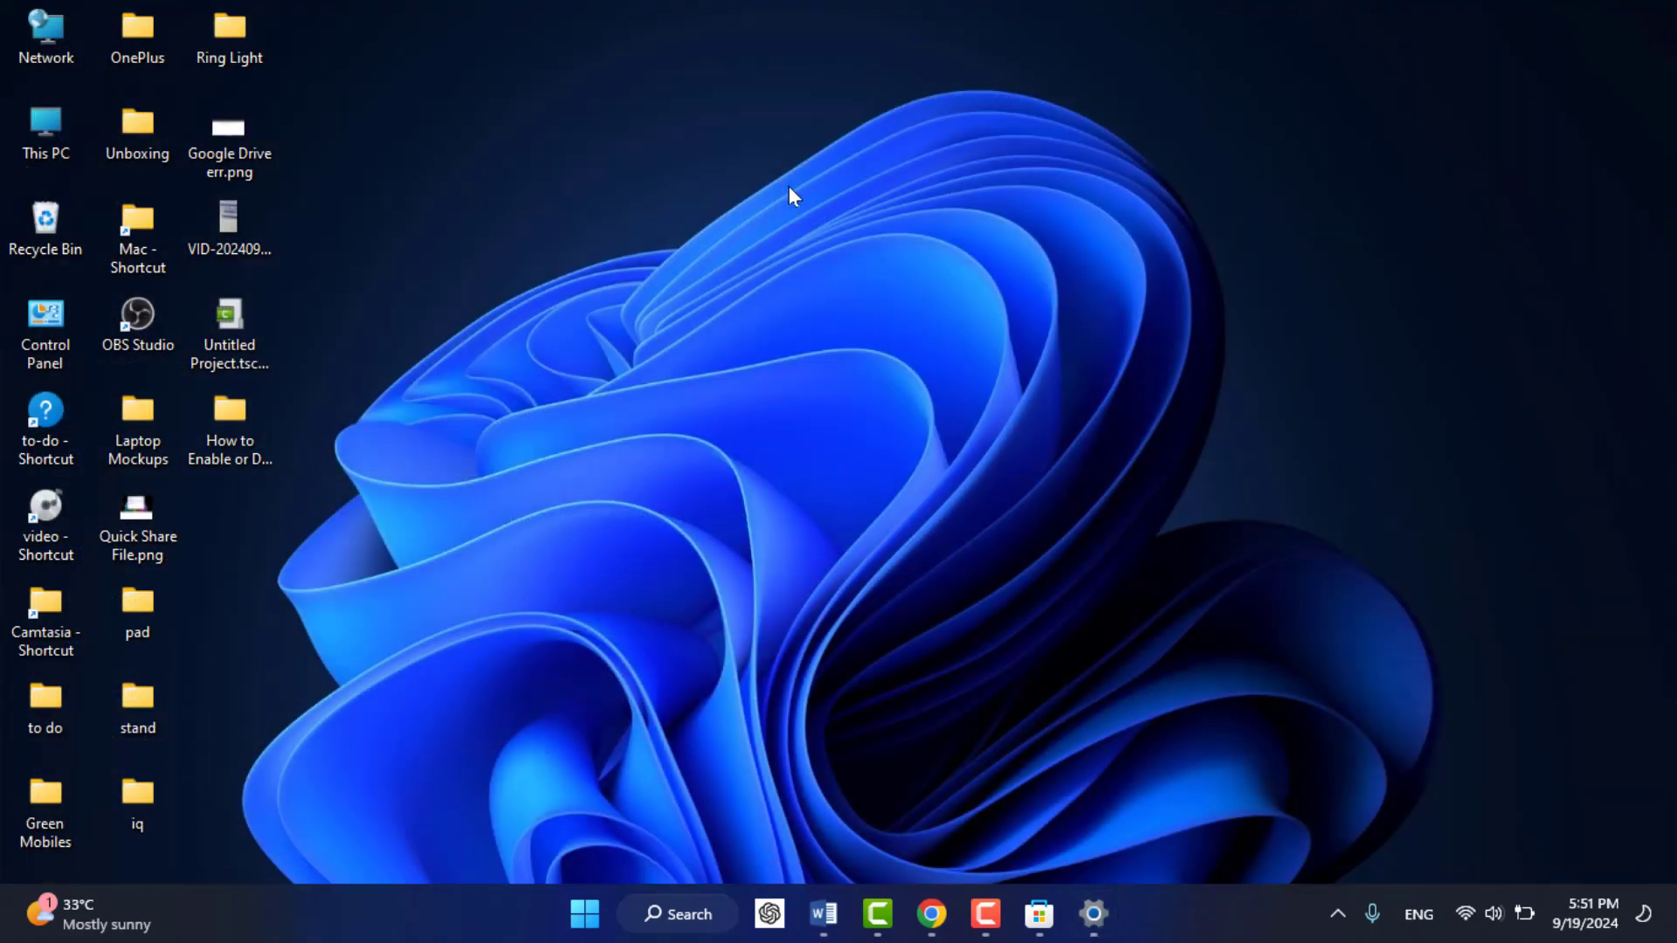